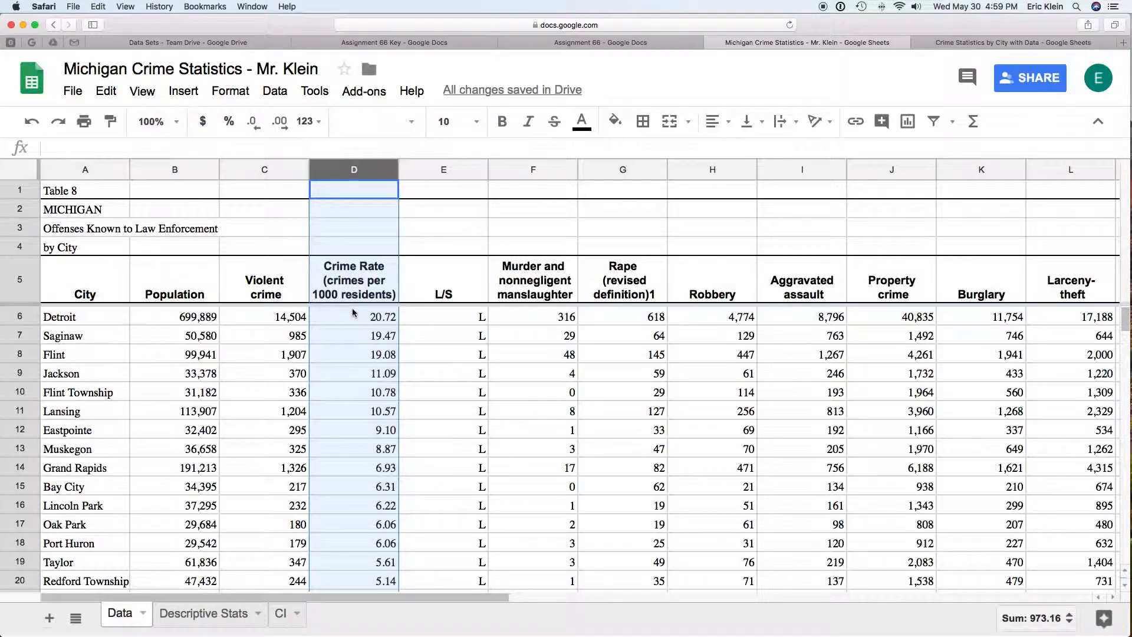
- Open the CI sheet and examine the interval formula in A2 and the x-bar formula in B4
mouse_move(52, 616)
click(283, 614)
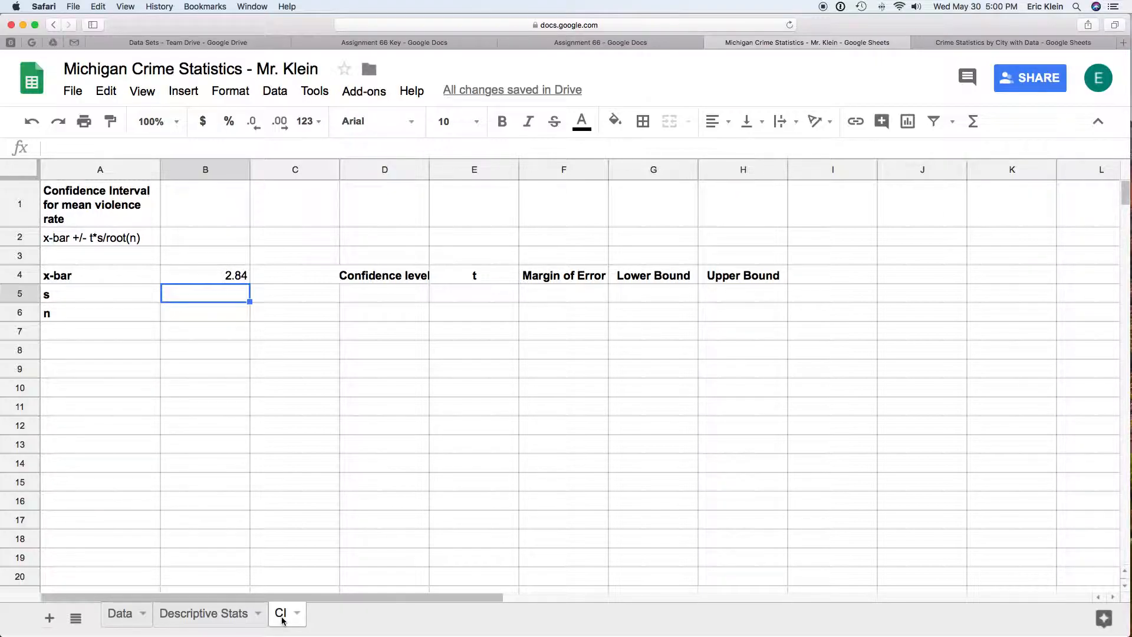
click(112, 237)
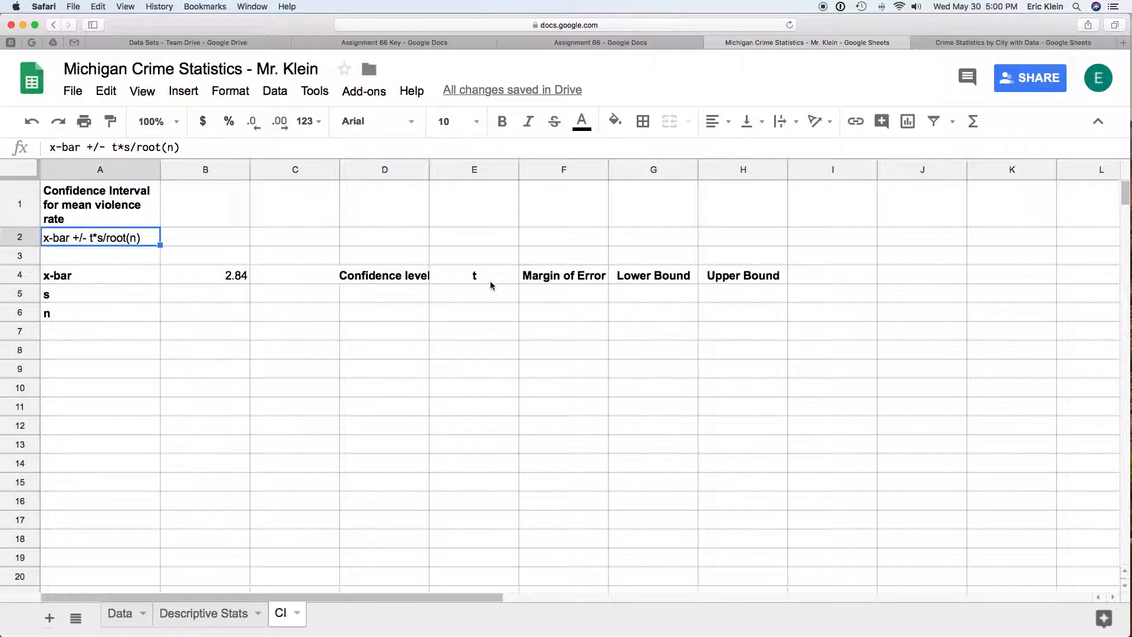
click(243, 276)
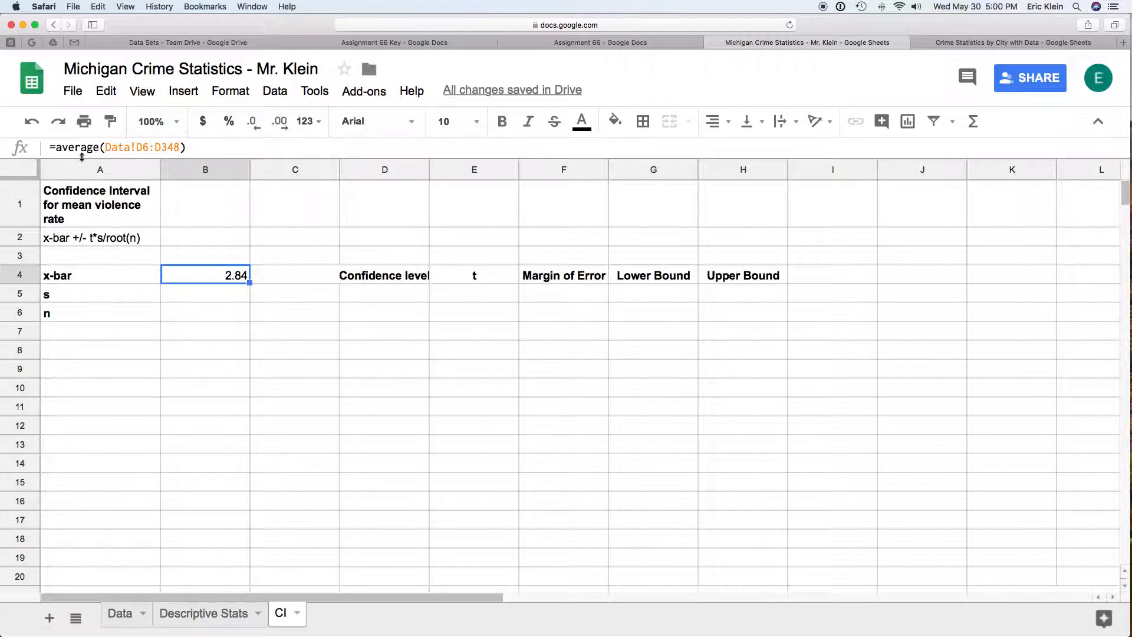
double_click(107, 147)
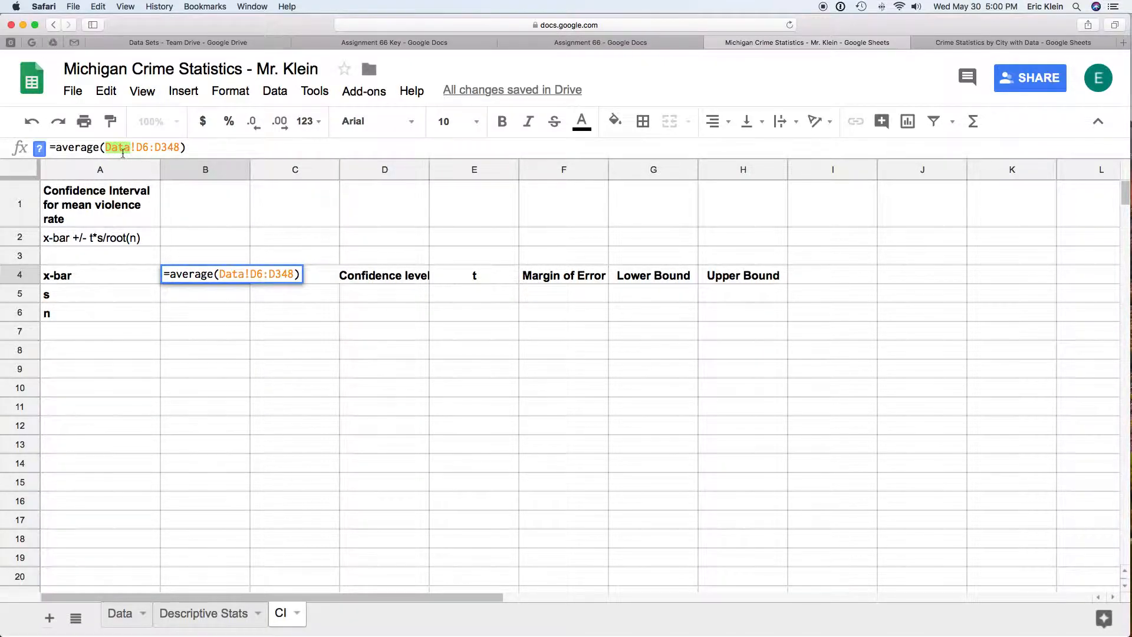
shift+click(179, 147)
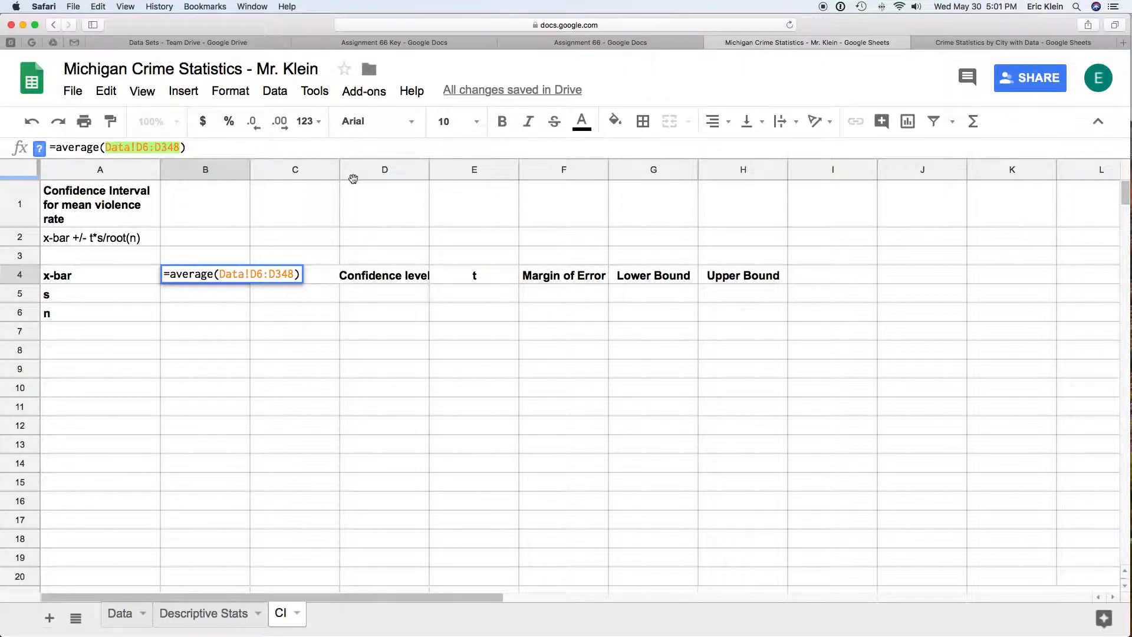
click(123, 615)
click(287, 623)
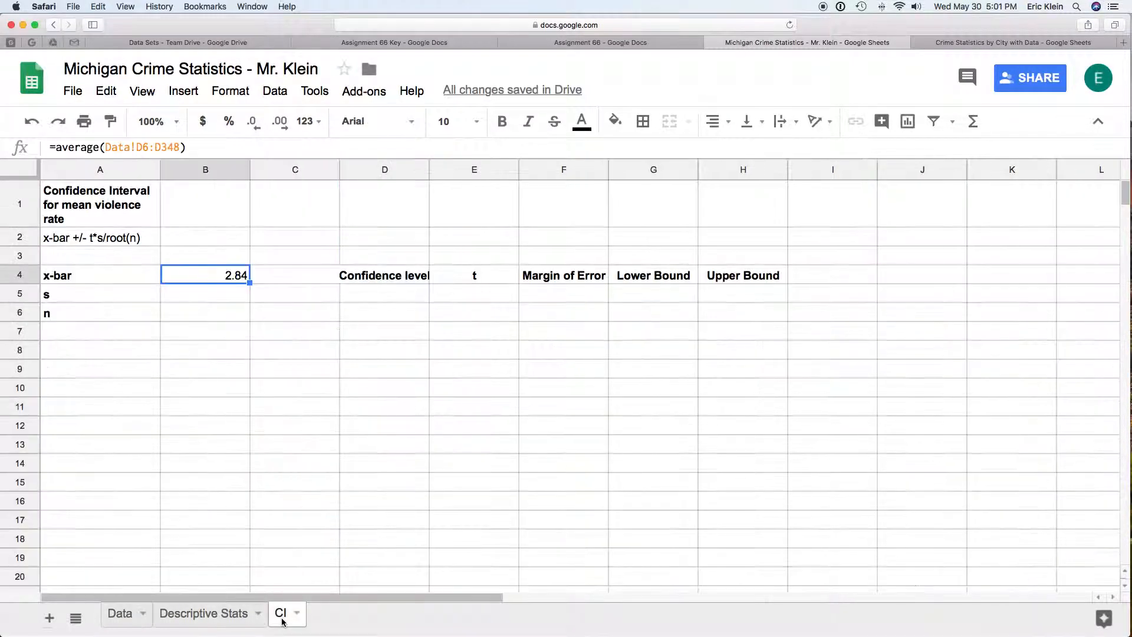
- Copy the range reference Data!D6:D348 from the average formula in B4
drag(180, 148, 105, 150)
right_click(117, 151)
click(144, 198)
- Calculate the standard deviation s in B5 with =STDEV(Data!D6:D348), reusing the copied range
click(218, 291)
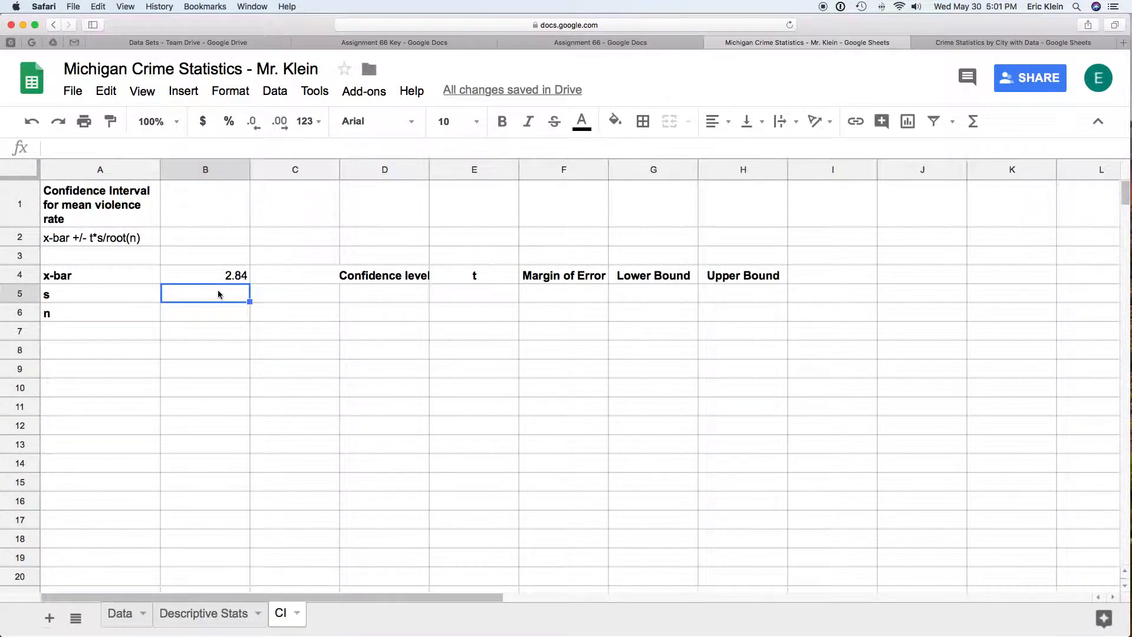
text(=stde)
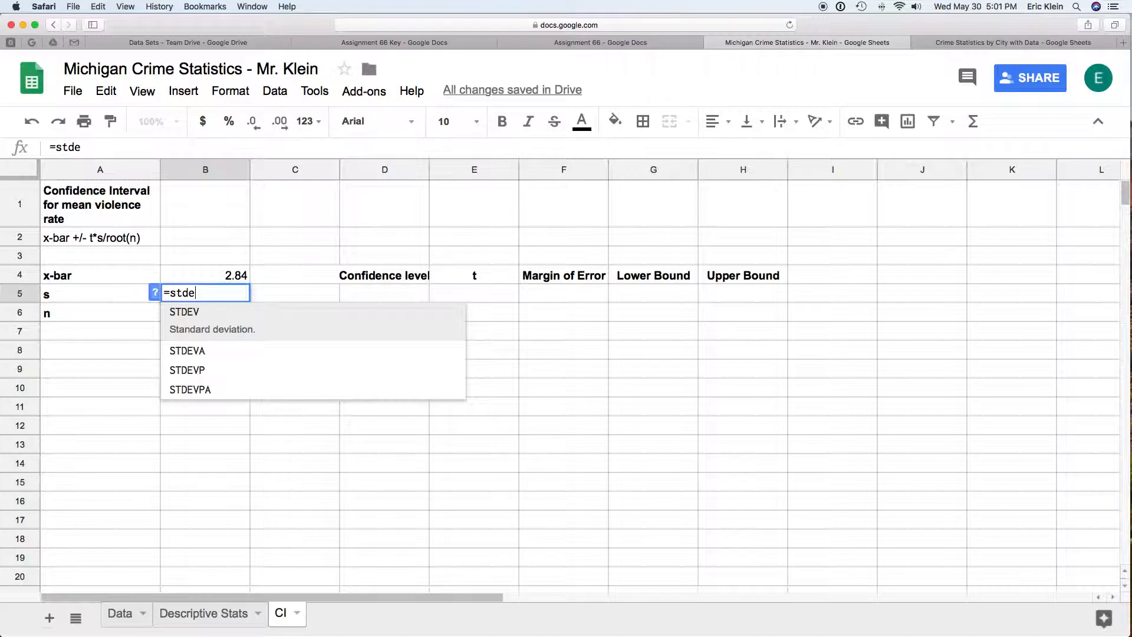
key(Tab)
key(super+v)
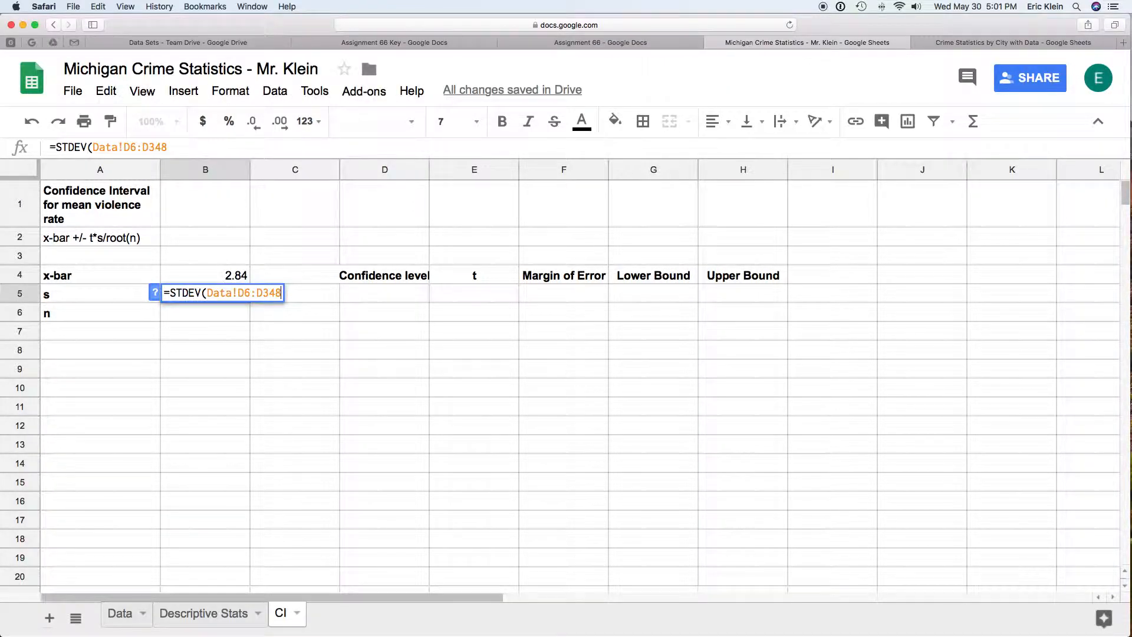
text())
key(Return)
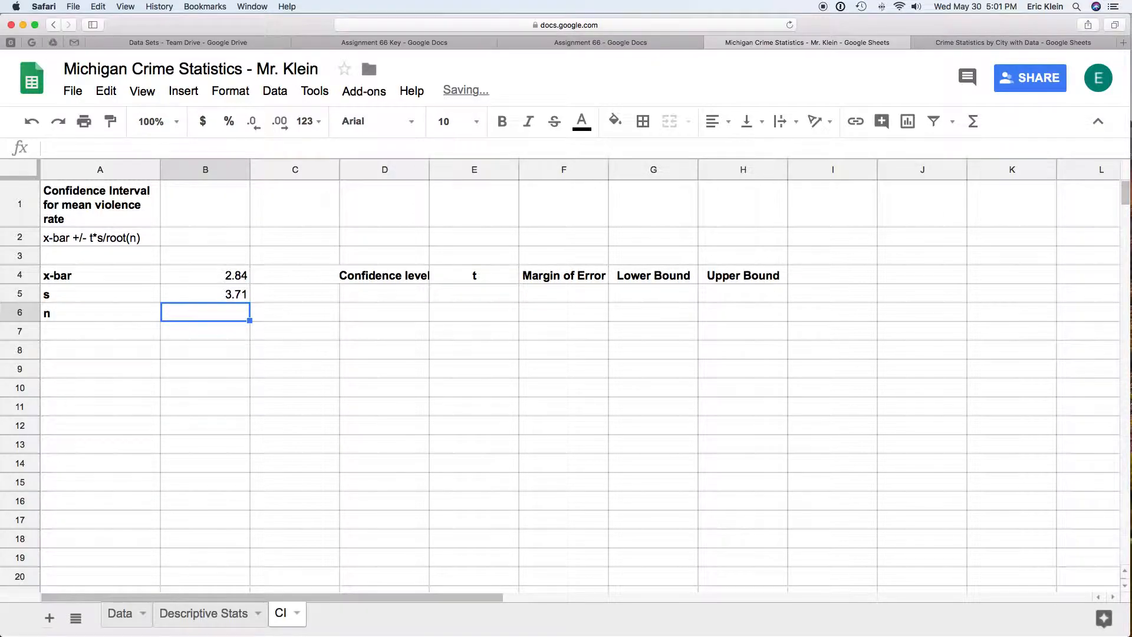
- Calculate the sample size n in B6 with =count(Data!D6:D348)
text(=count()
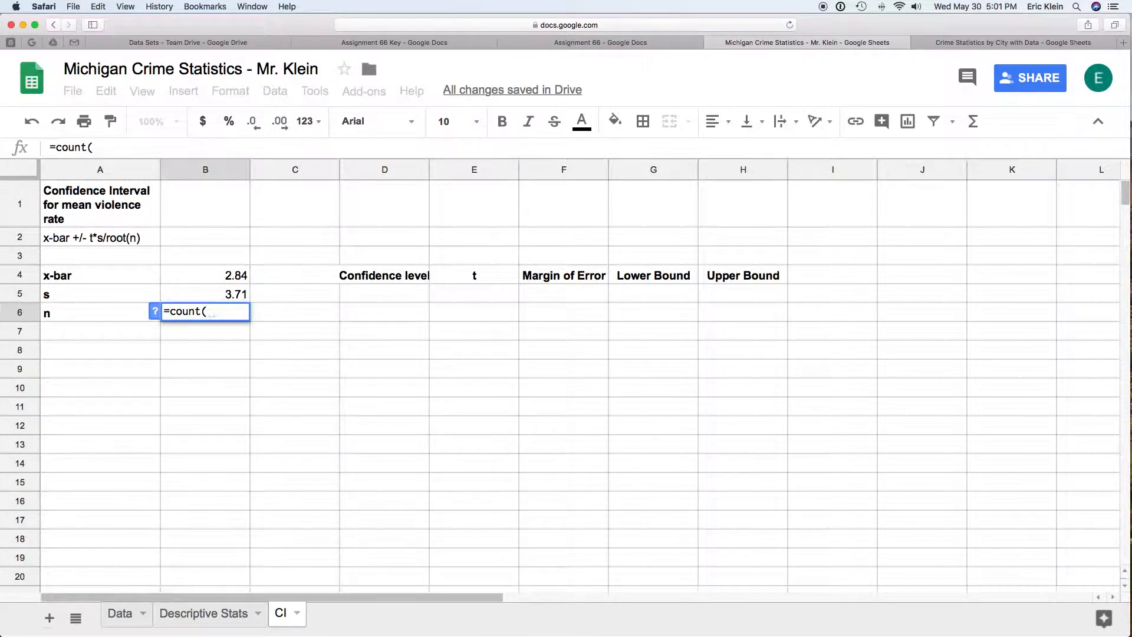
key(super+v)
text())
key(Return)
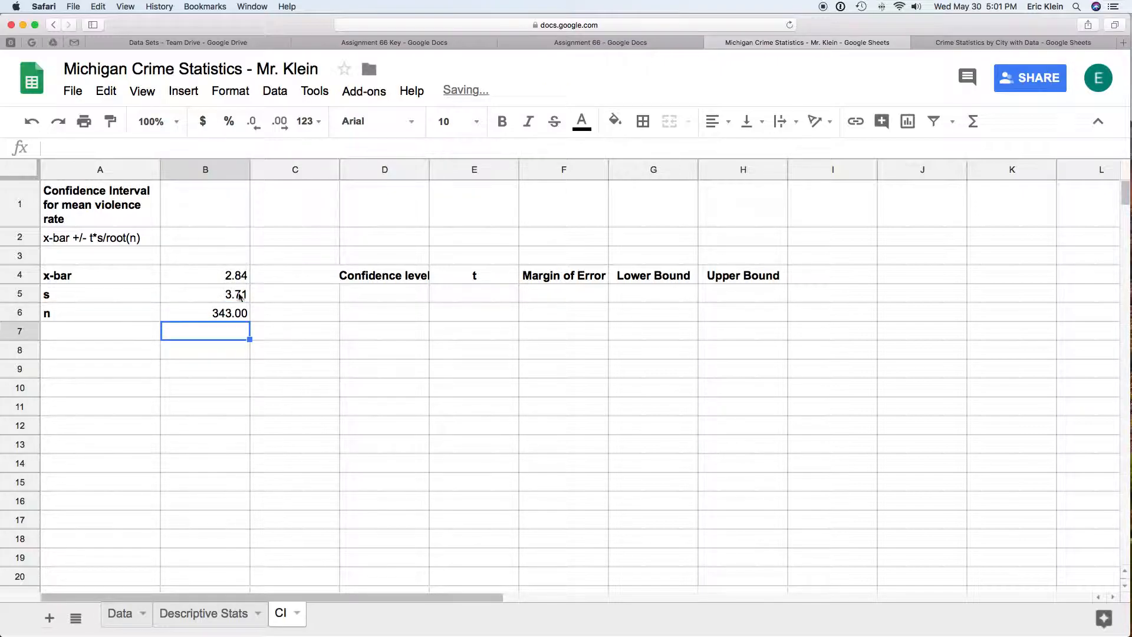
- Enter the confidence levels 0.9, 0.95 and 0.99 in D5 through D7
click(401, 293)
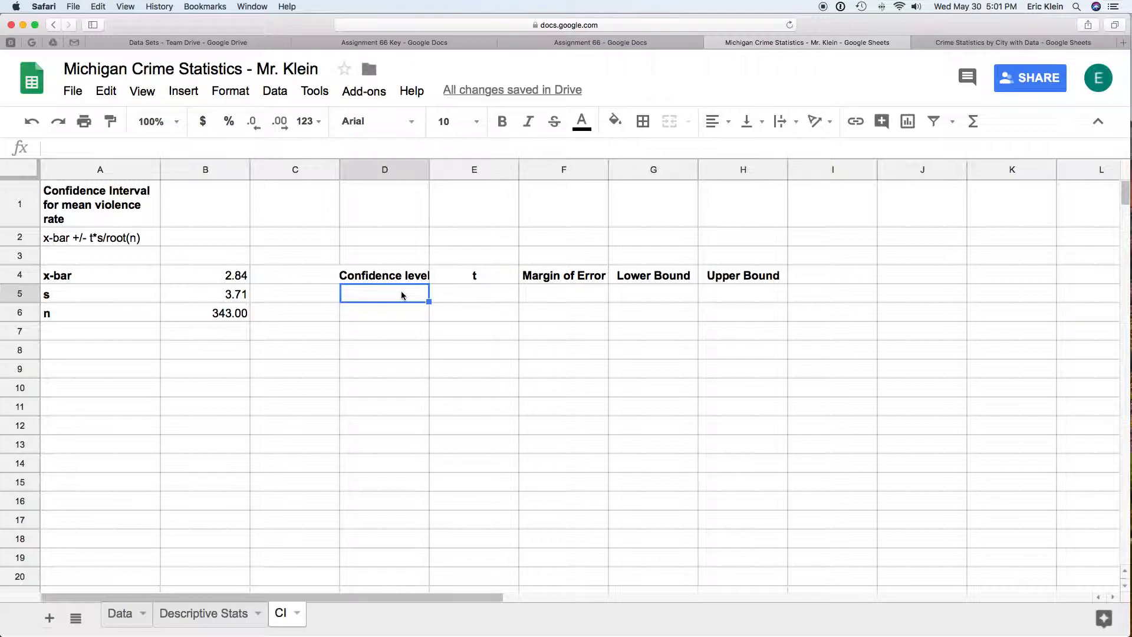
text(0.9)
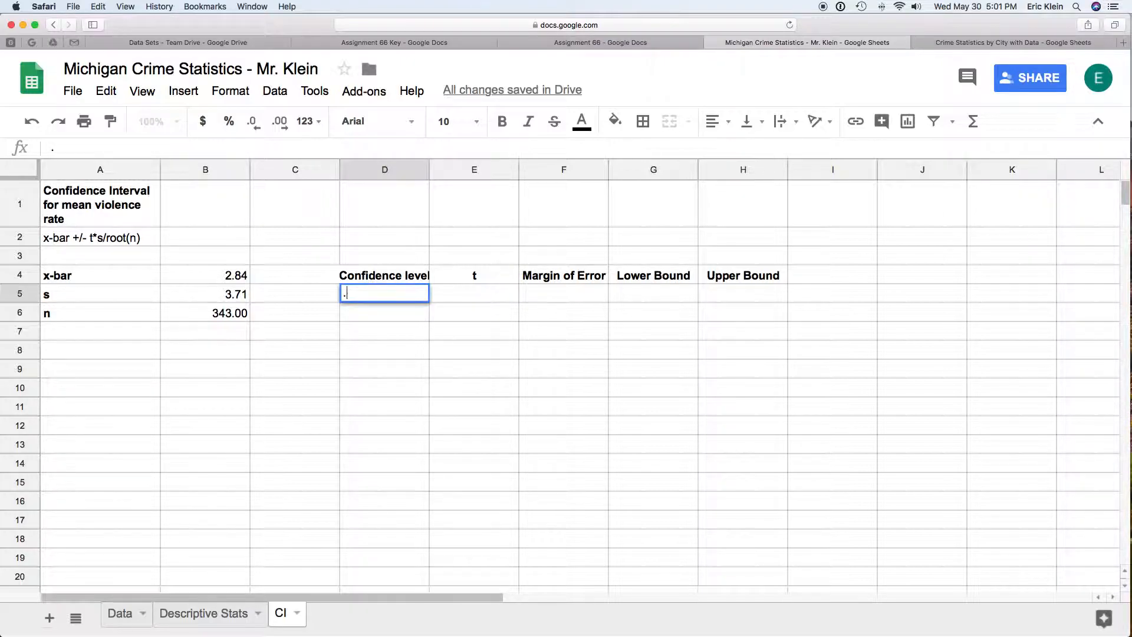
key(Return)
text(.95)
key(Return)
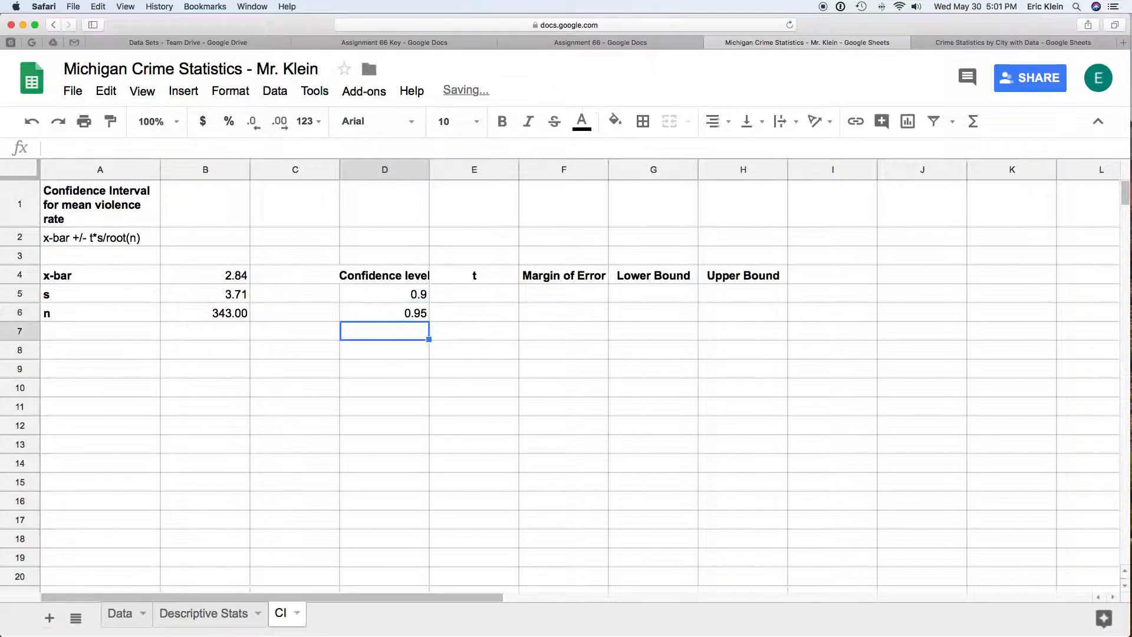
text(.99)
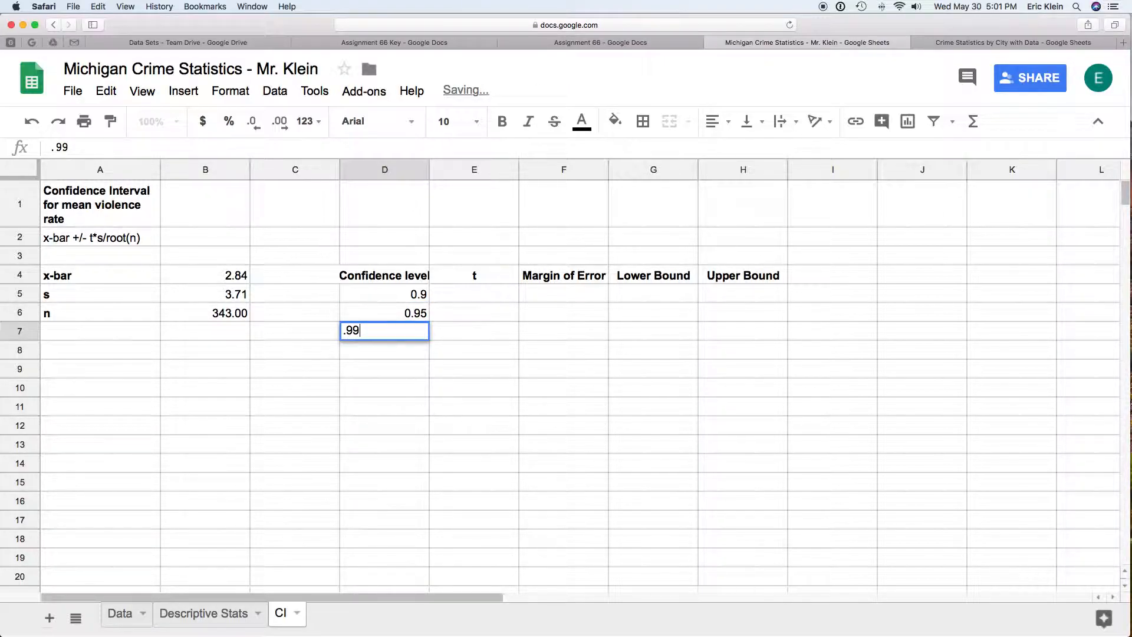
key(Return)
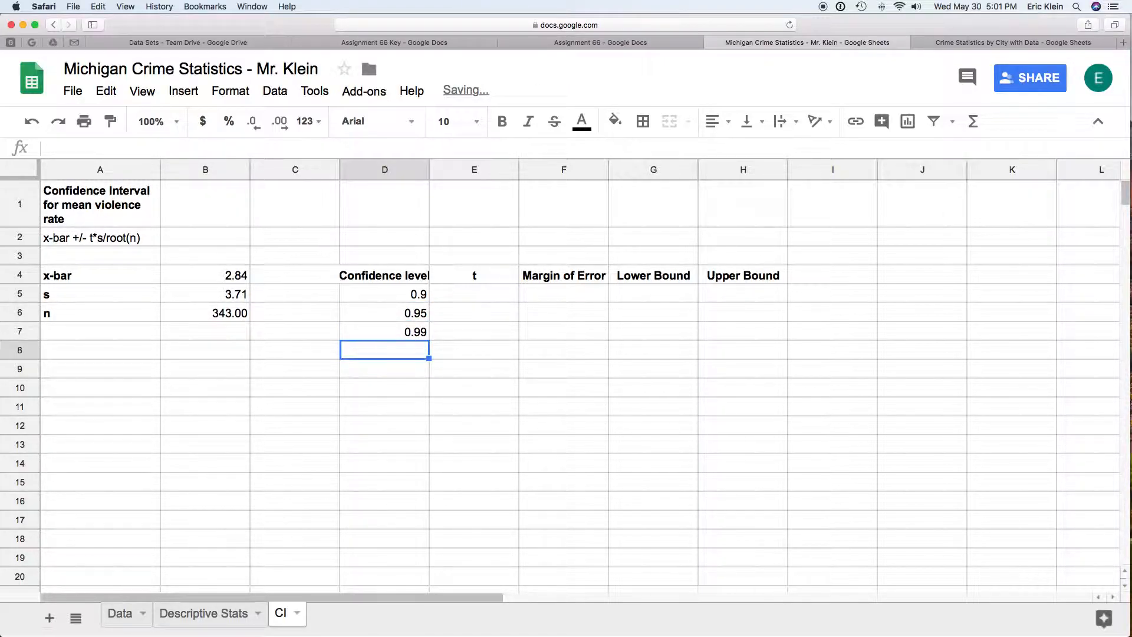
- Look up the t-value formula for the 90 confidence level in the Michigan Crime Statistics by City with Data spreadsheet
click(495, 292)
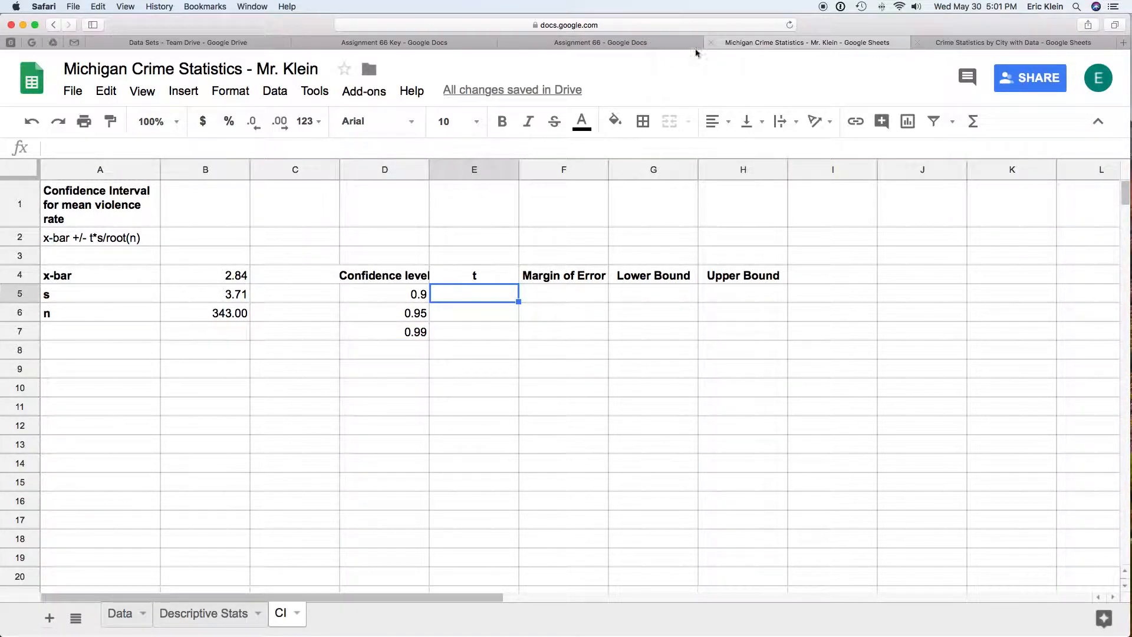
click(617, 44)
click(414, 42)
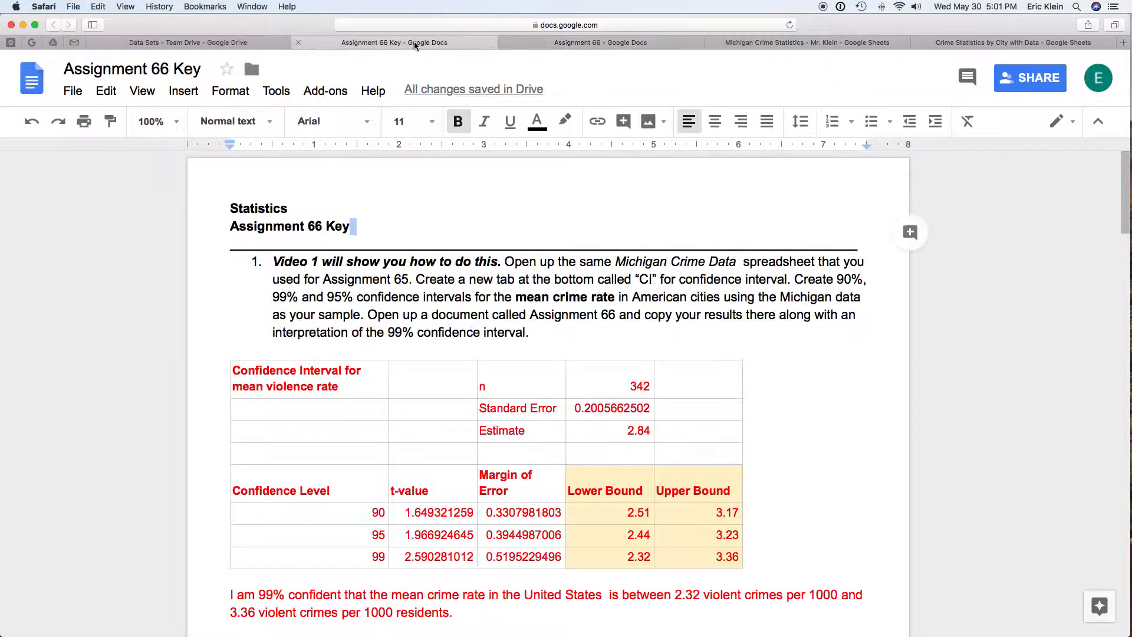
click(655, 45)
click(778, 42)
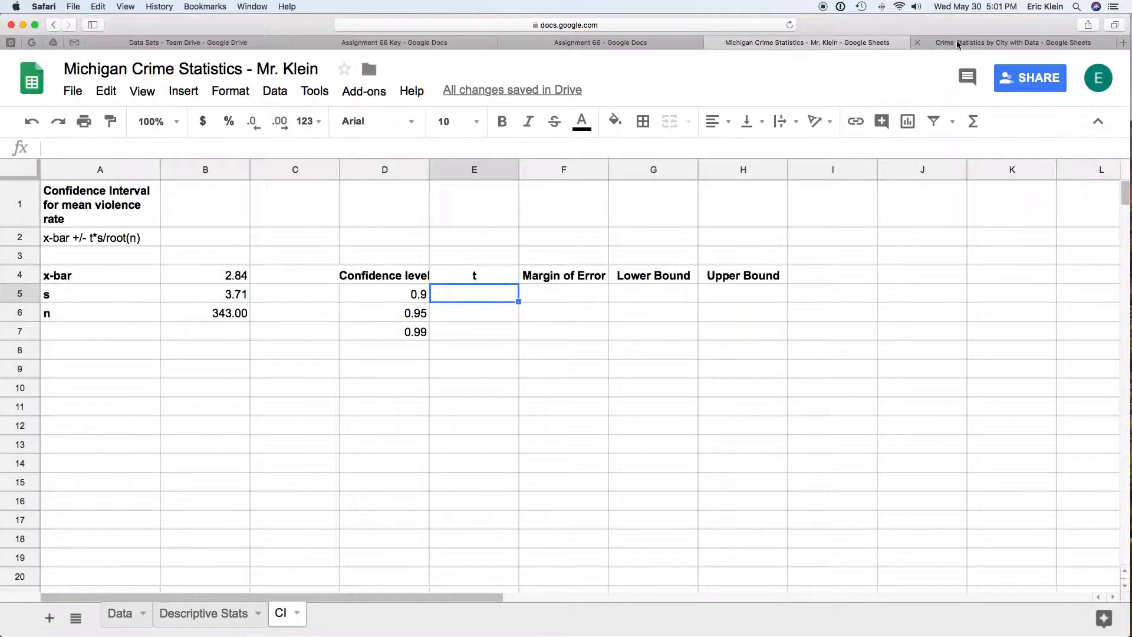
click(965, 42)
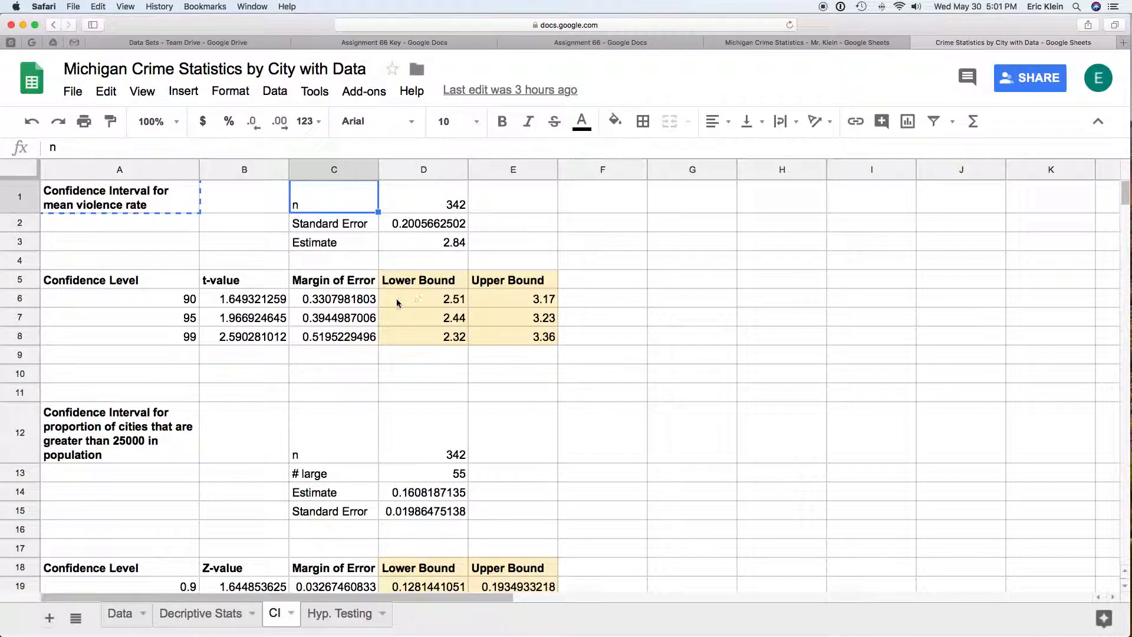
click(255, 299)
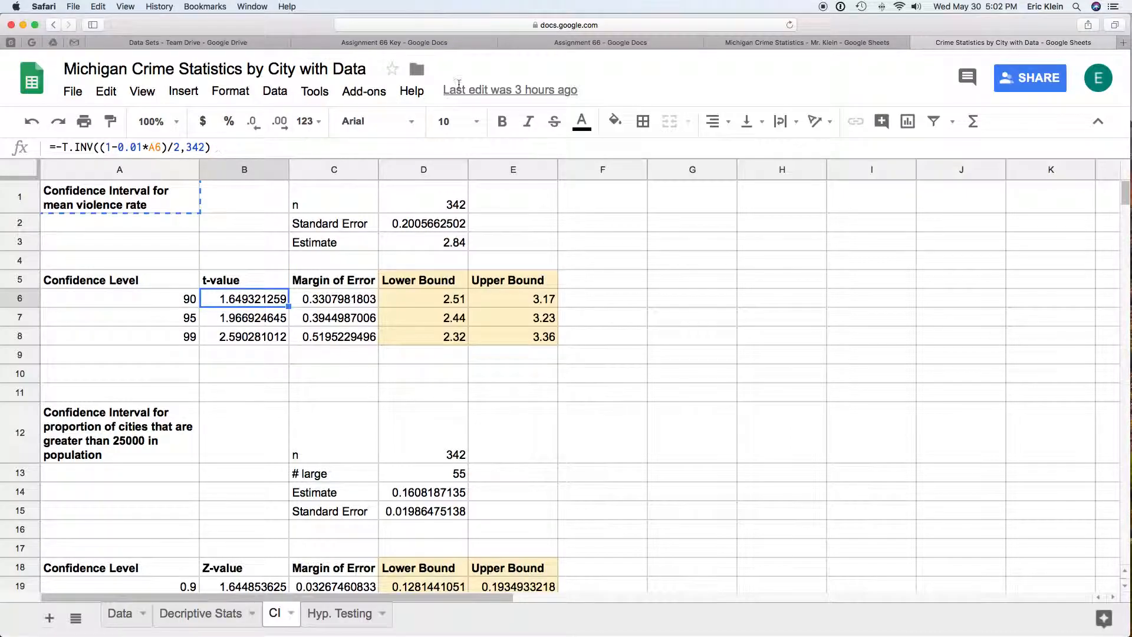
- Return to the working Michigan Crime Statistics spreadsheet and enter =t.inv((1-D5)/2,B6-1) in E5 for the first t value
click(786, 45)
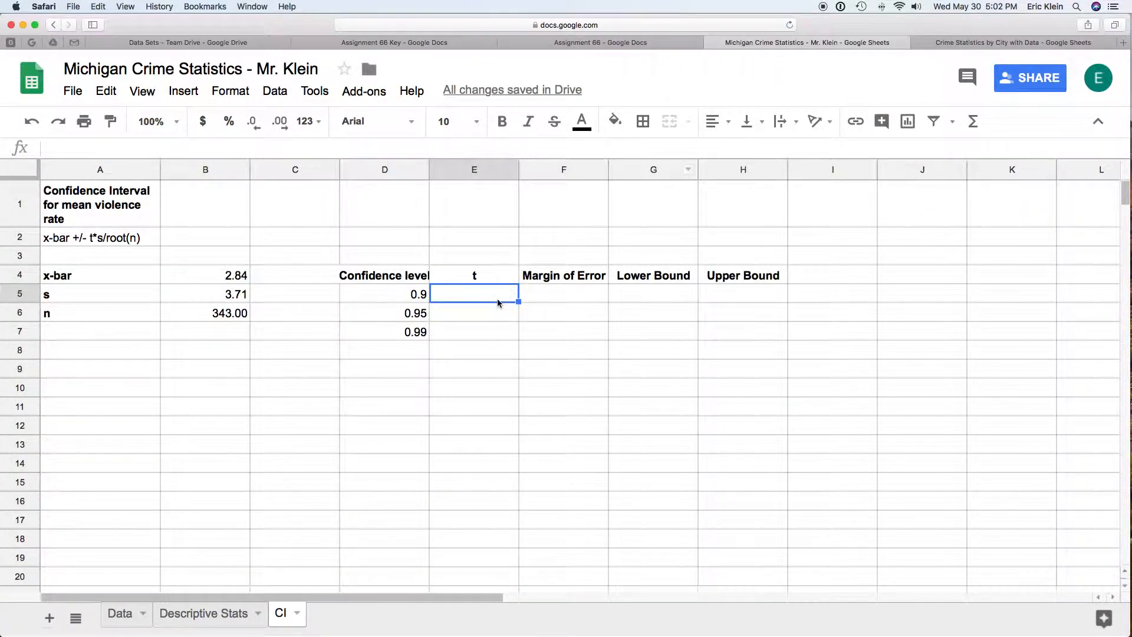
text(=)
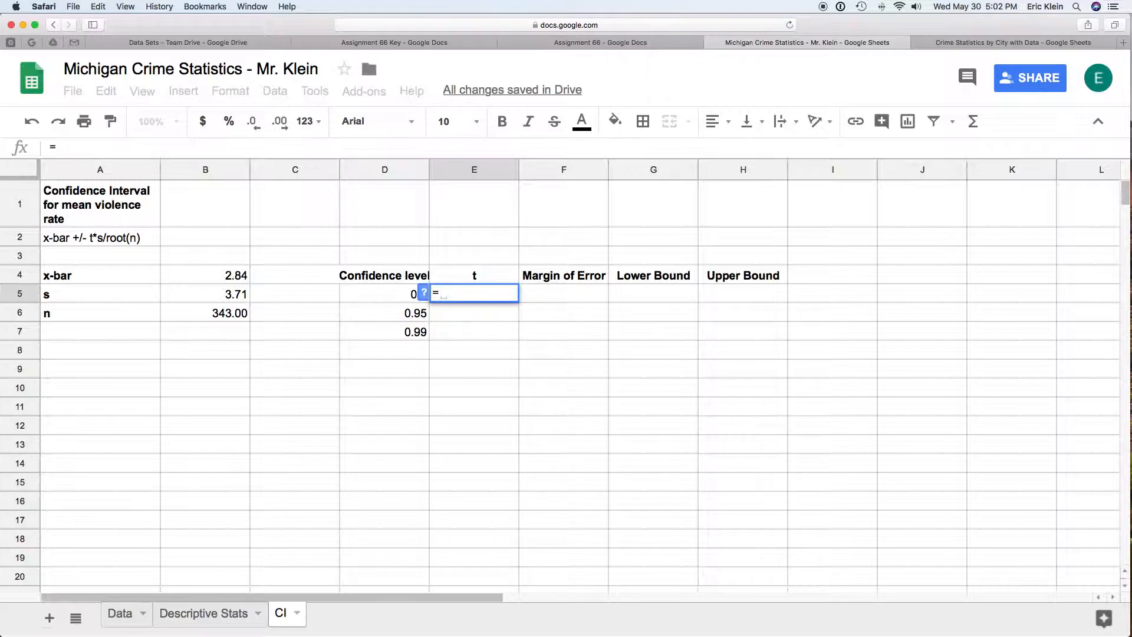
text(t.)
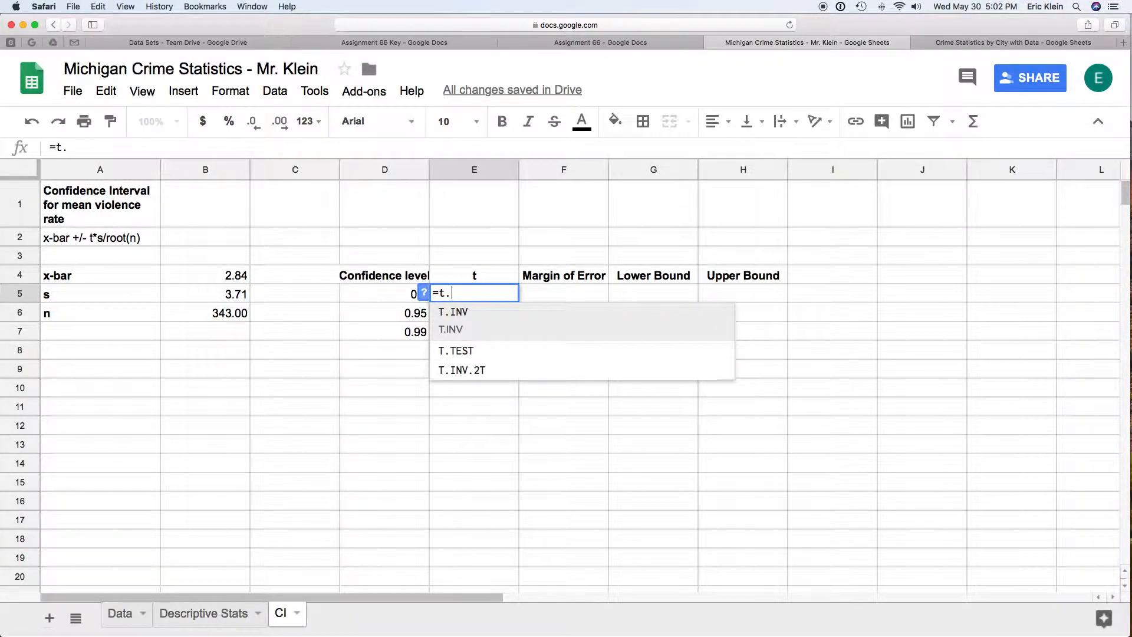
text(inv()
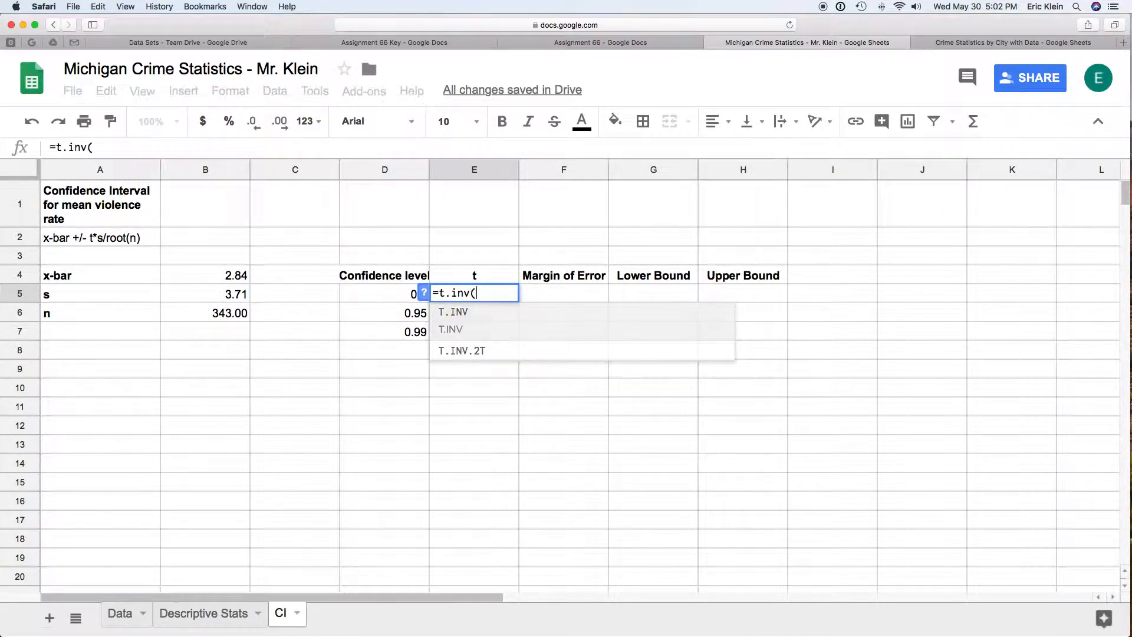
text(()
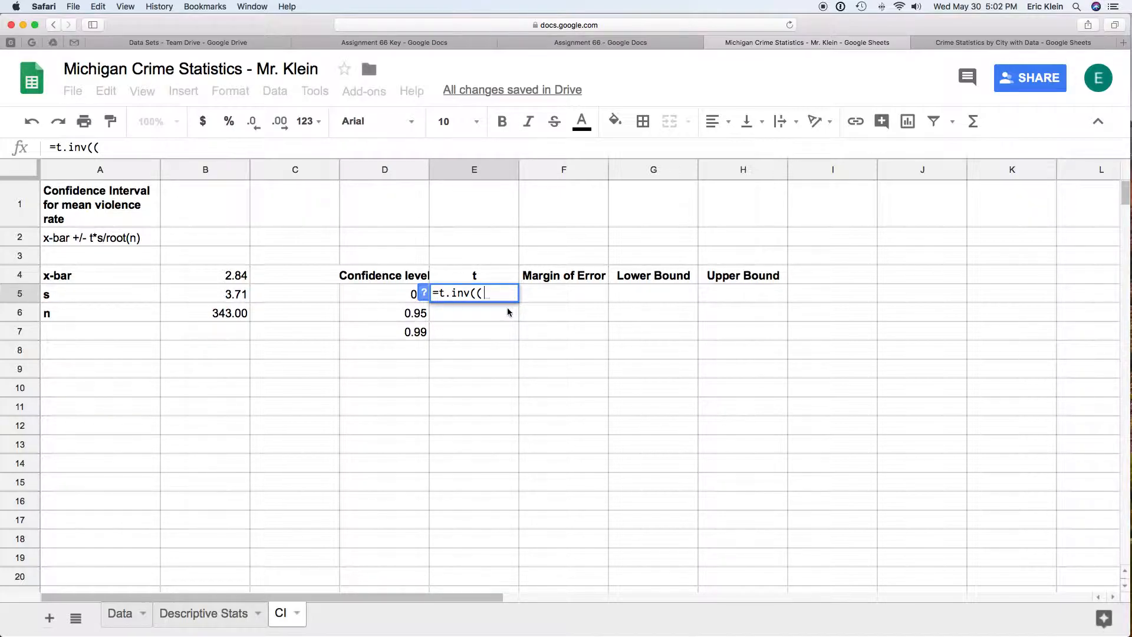
text(1-)
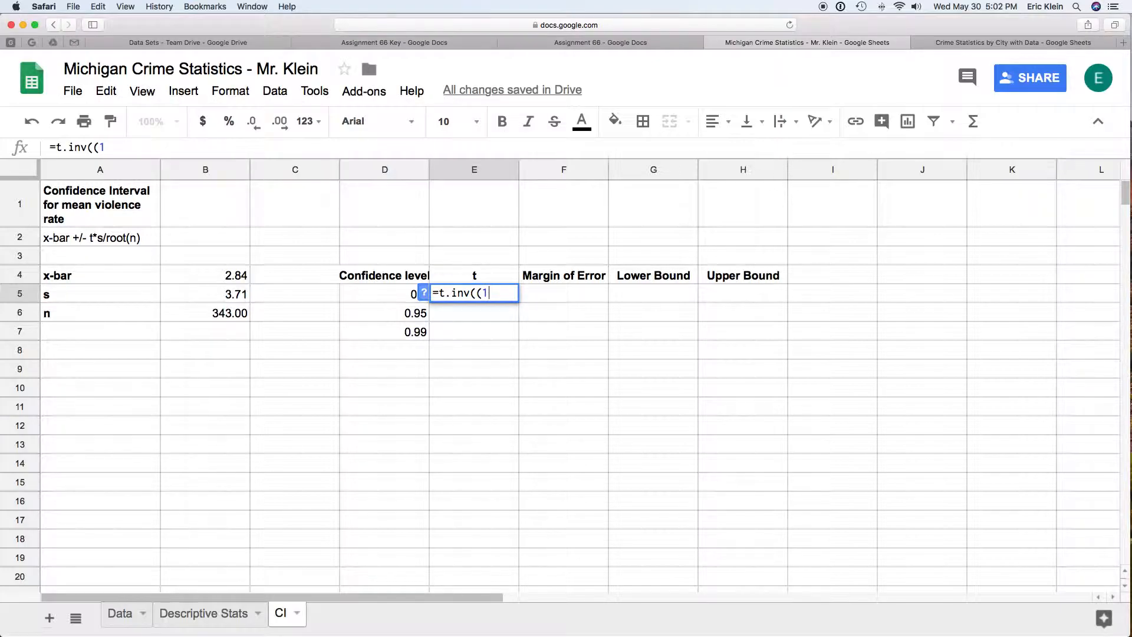
click(383, 295)
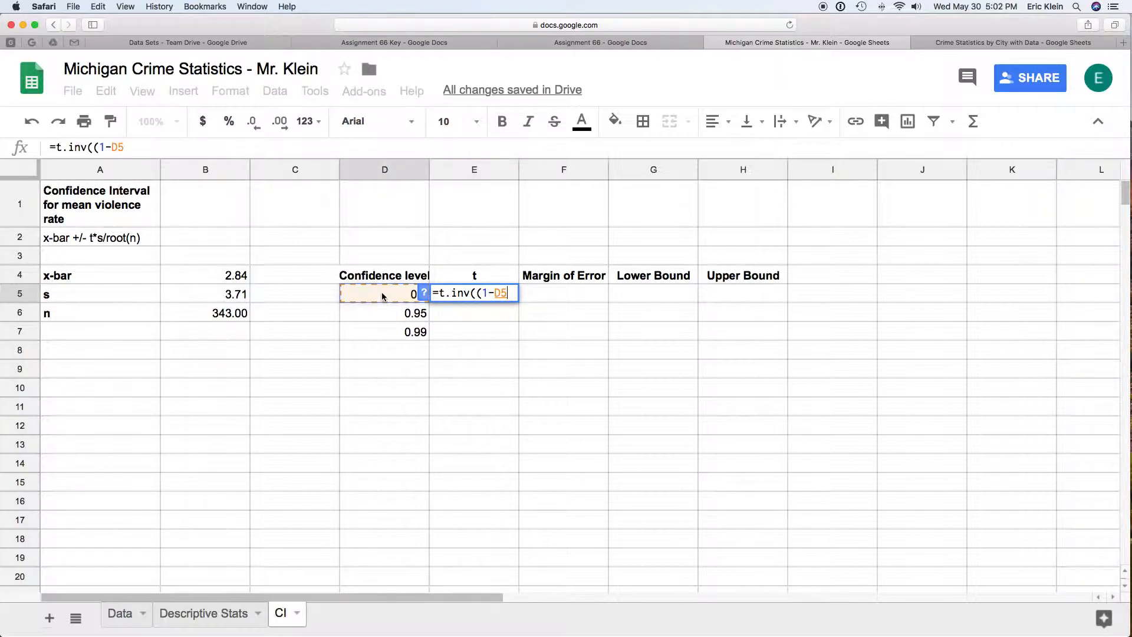
text()/2)
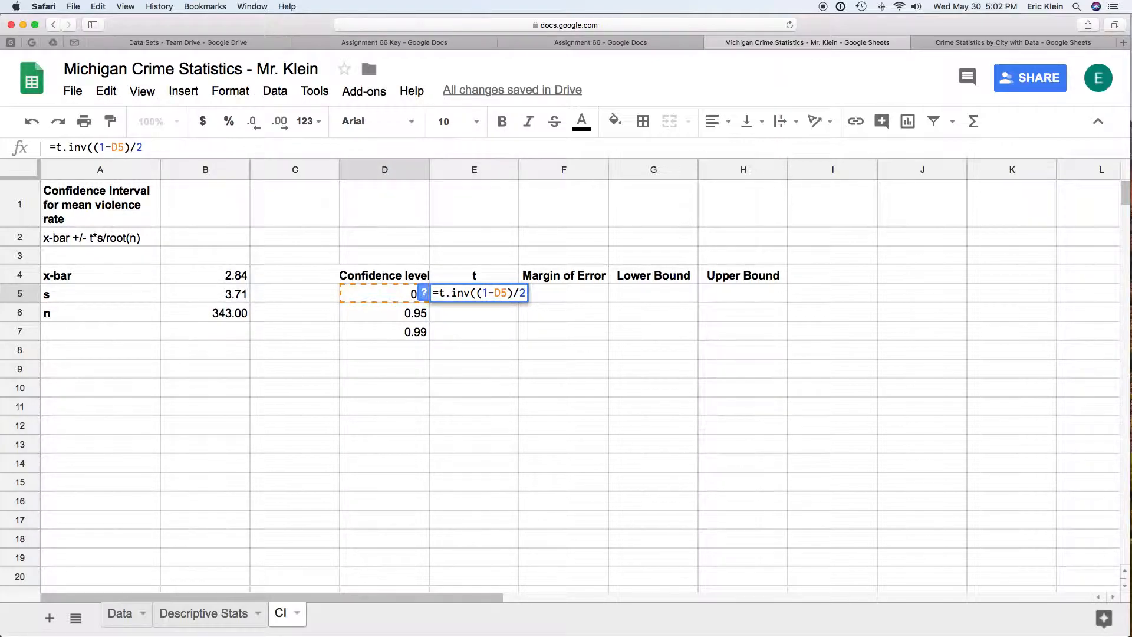
text(,)
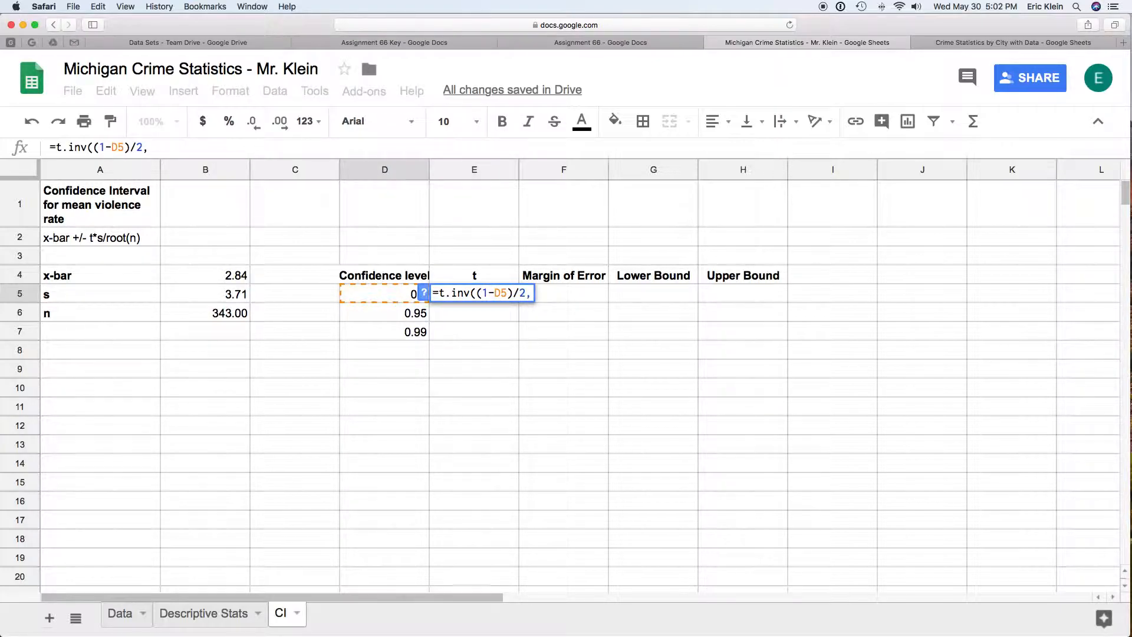
click(228, 316)
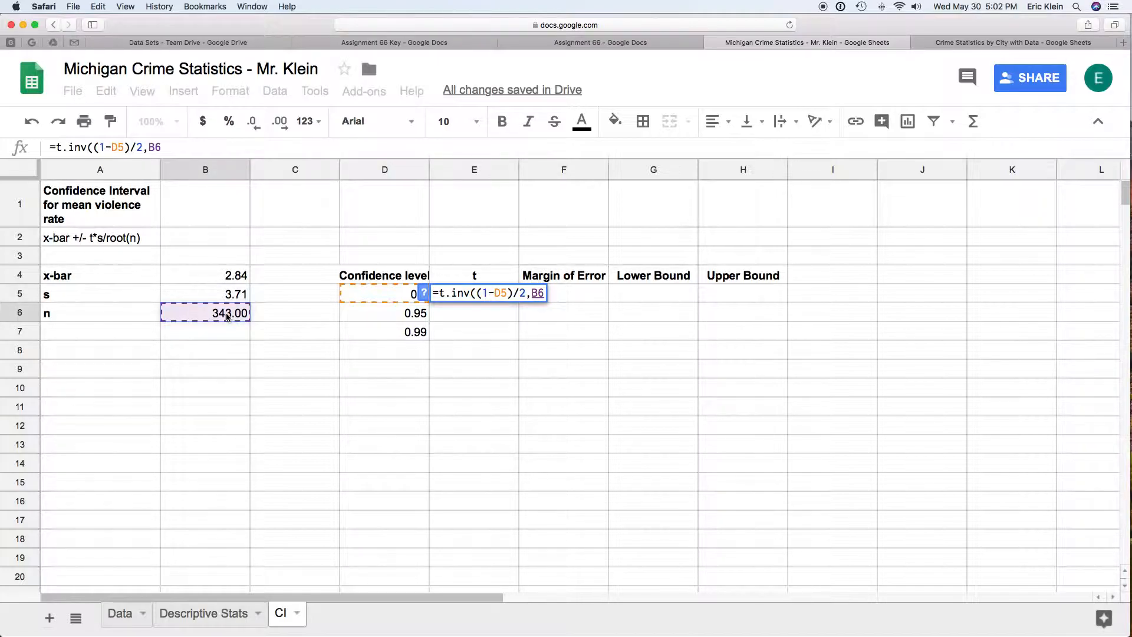
text(-1)
key(Return)
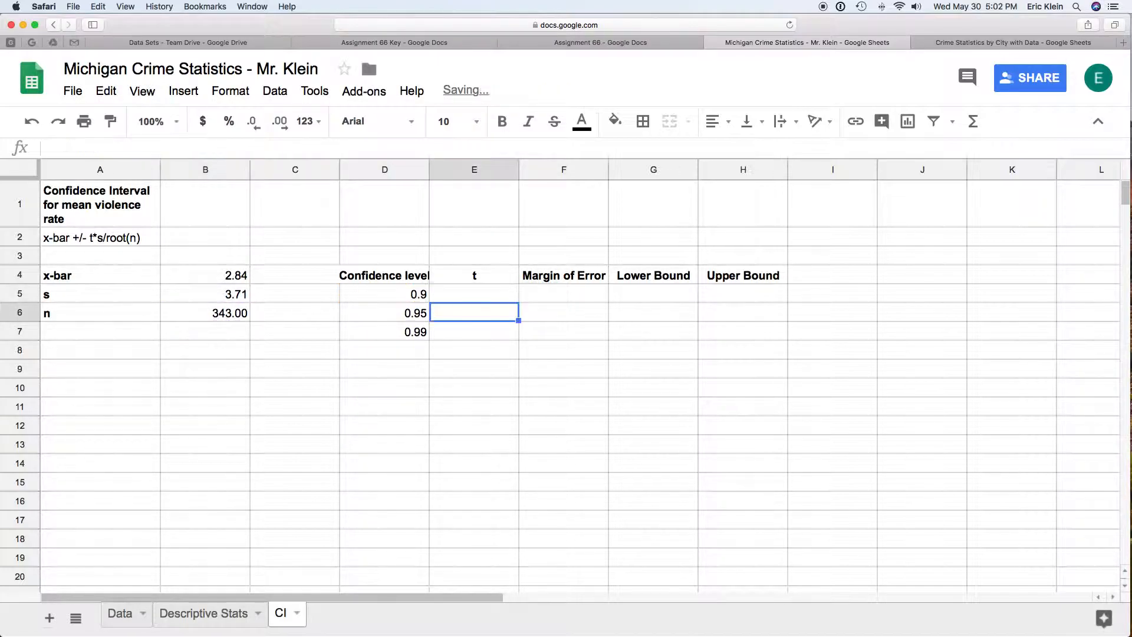
- Negate the t-value formula in E5 so it reads =-t.inv((1-D5)/2,B6-1)
click(509, 296)
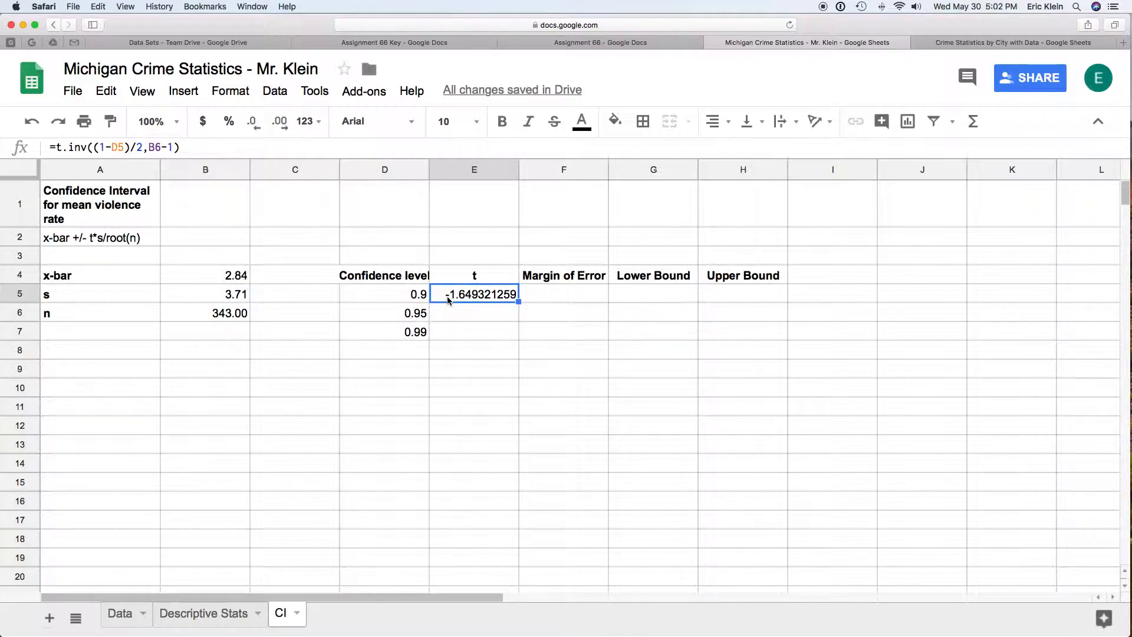
click(59, 147)
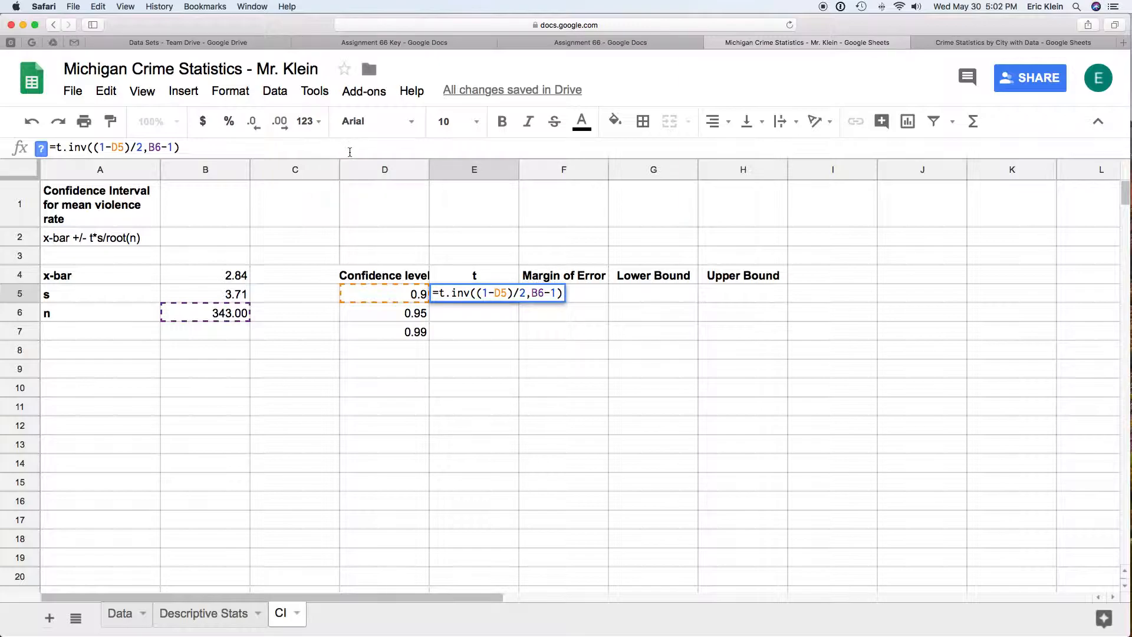
text(-)
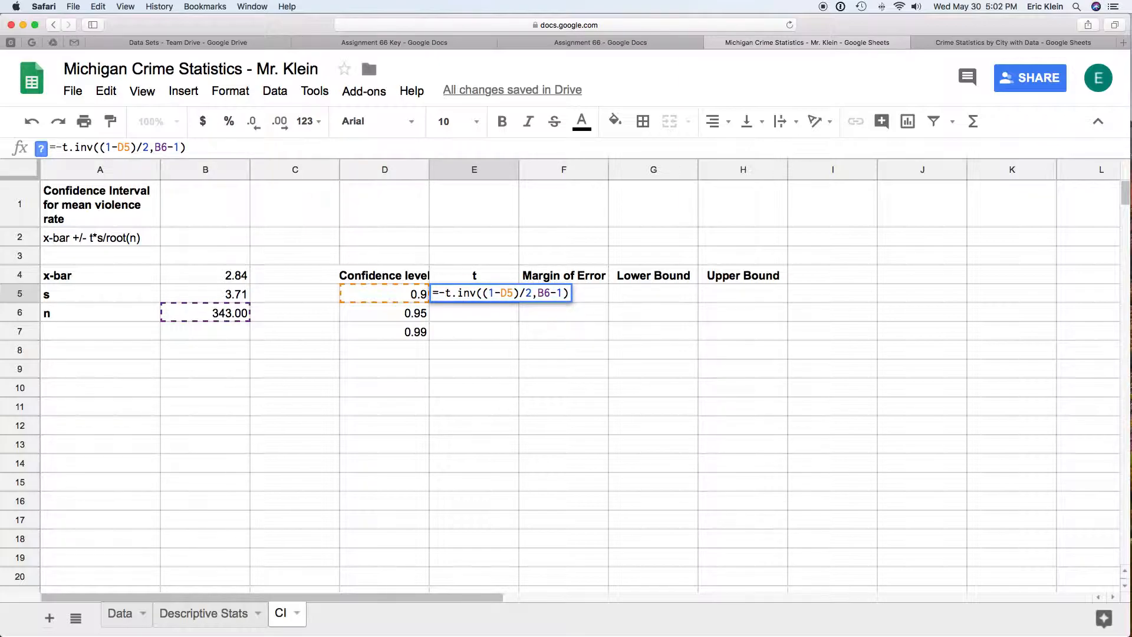
key(Return)
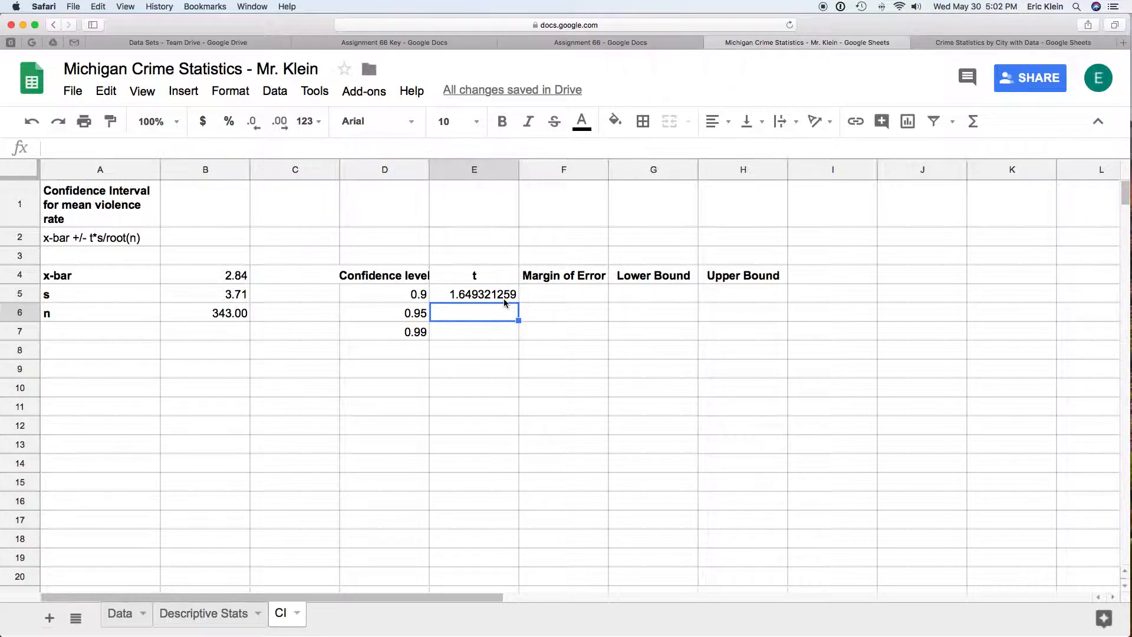
- Make the sample size reference in the E5 formula absolute, giving =-t.inv((1-D5)/2,$B$6-1)
click(481, 298)
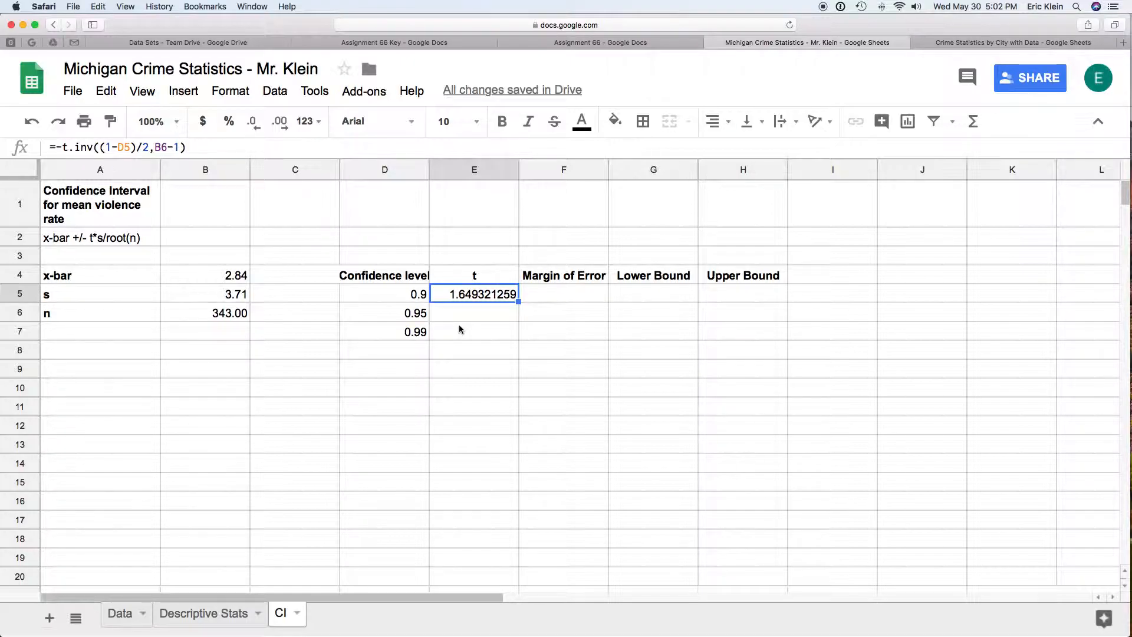
click(127, 146)
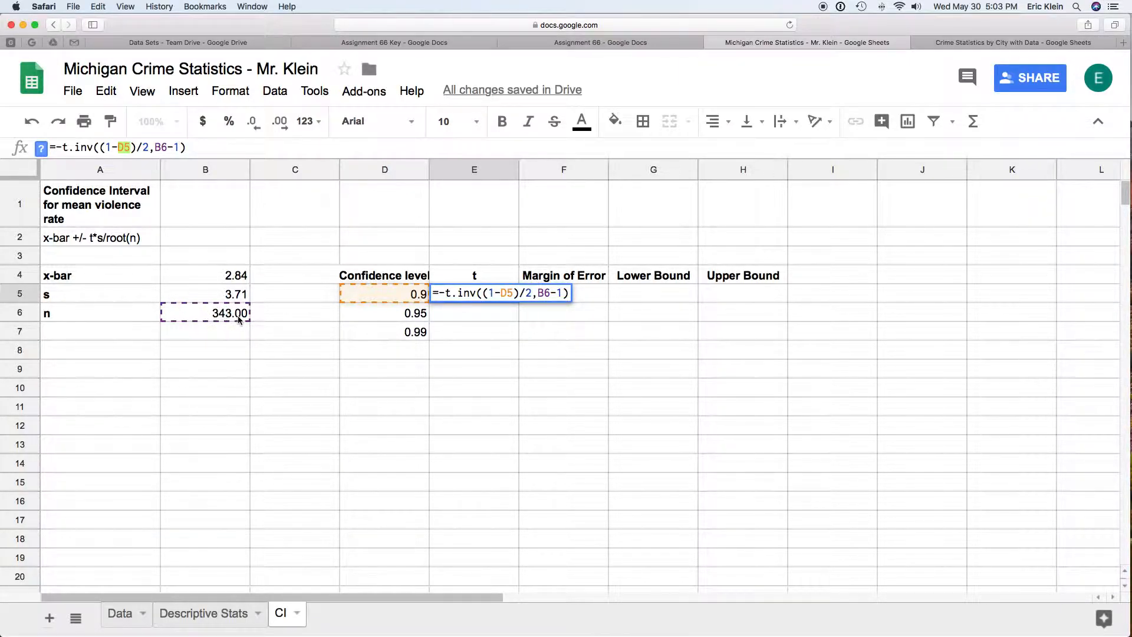
click(156, 147)
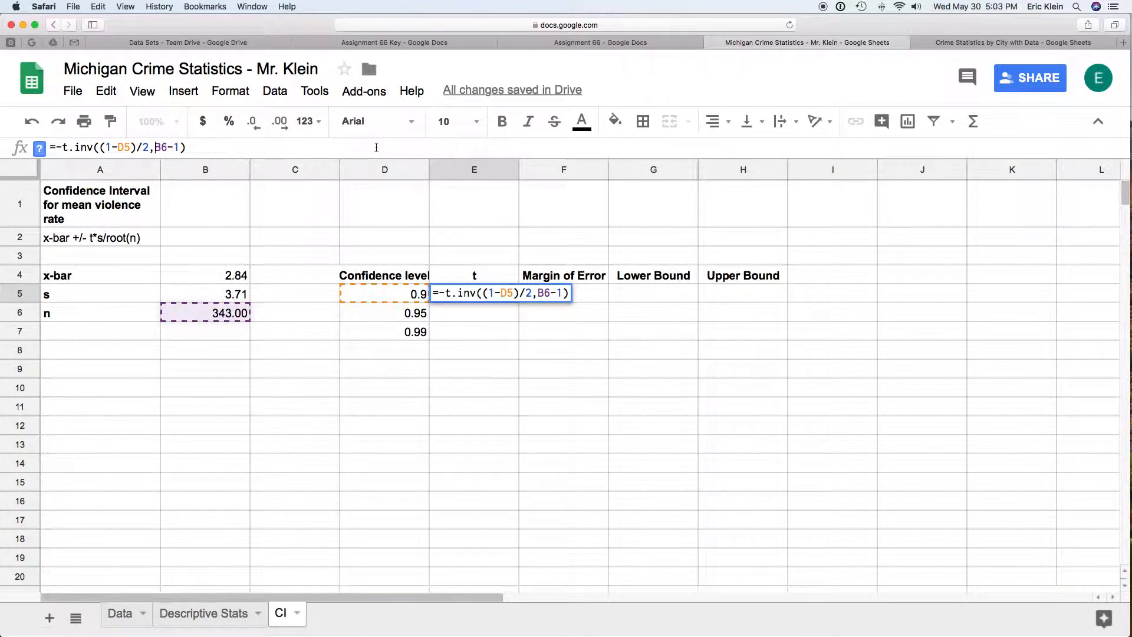
text($B$)
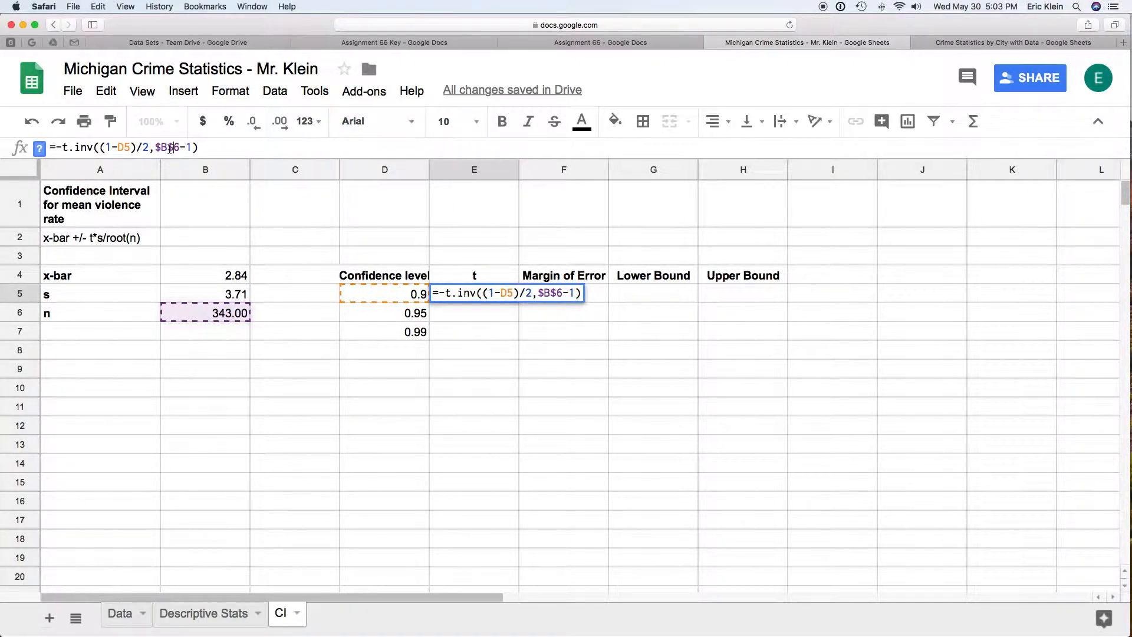
key(Return)
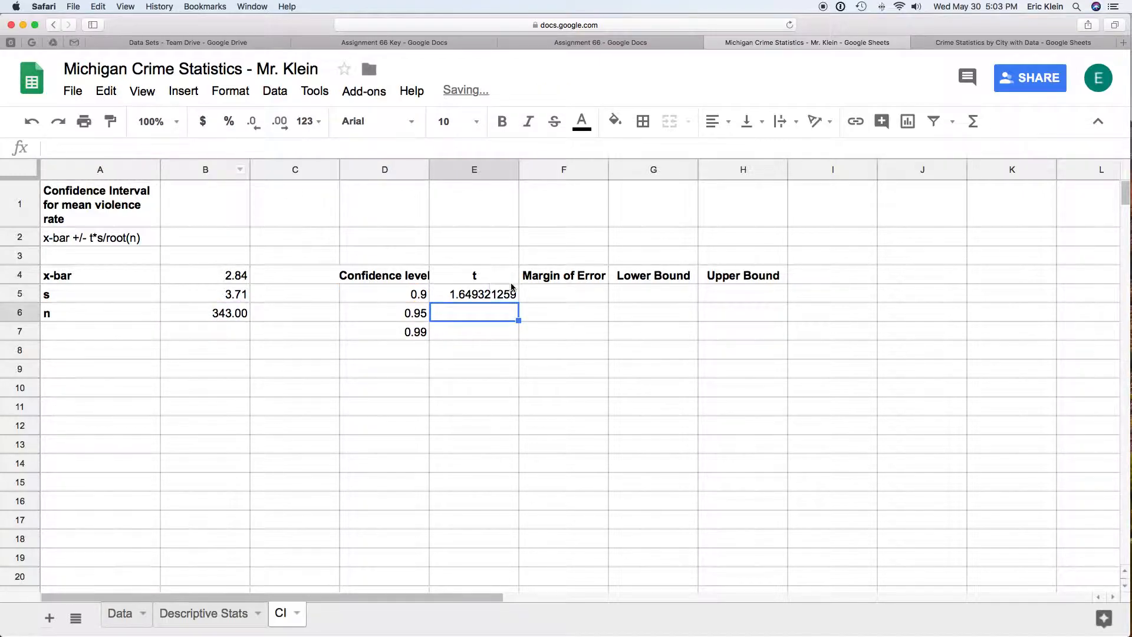
- Copy the t-value formula from E5 into E6 and E7 for the 0.95 and 0.99 confidence levels
click(481, 295)
key(cmd+c)
click(470, 312)
key(cmd+v)
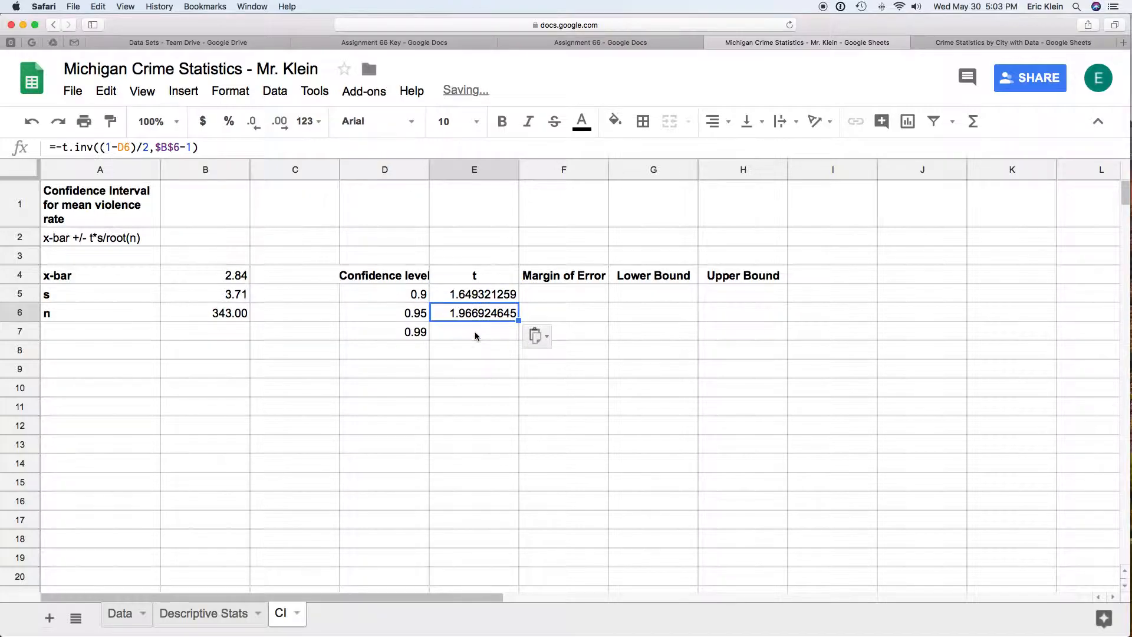
click(475, 331)
key(cmd+v)
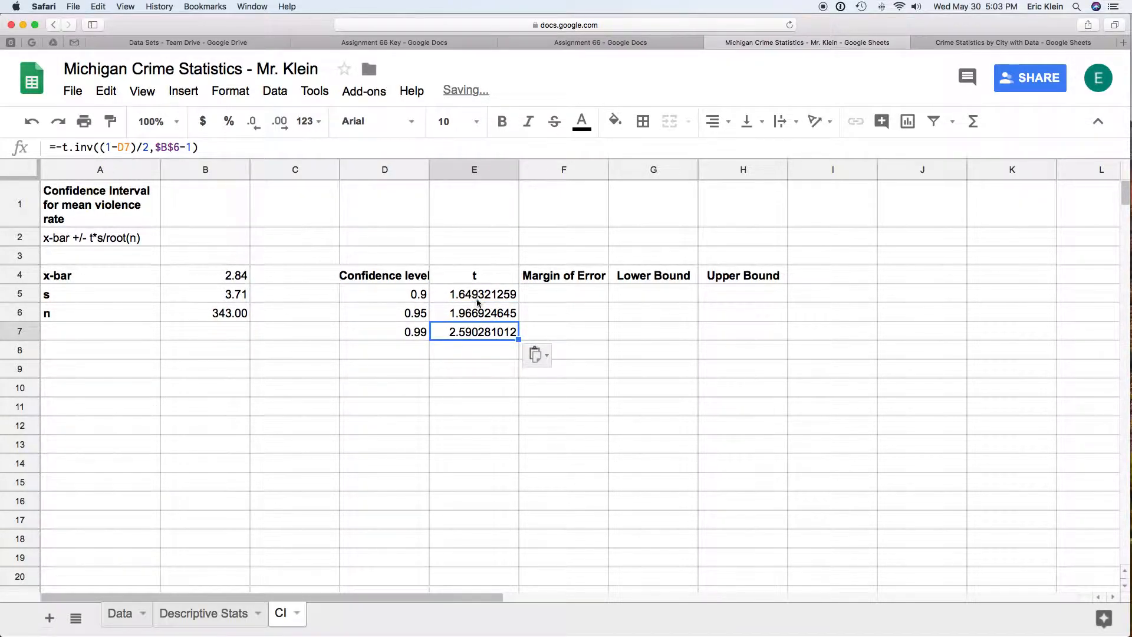
- Calculate the margin of error for the 0.9 confidence level in F5 with =E5*B5/sqrt(B6)
click(566, 298)
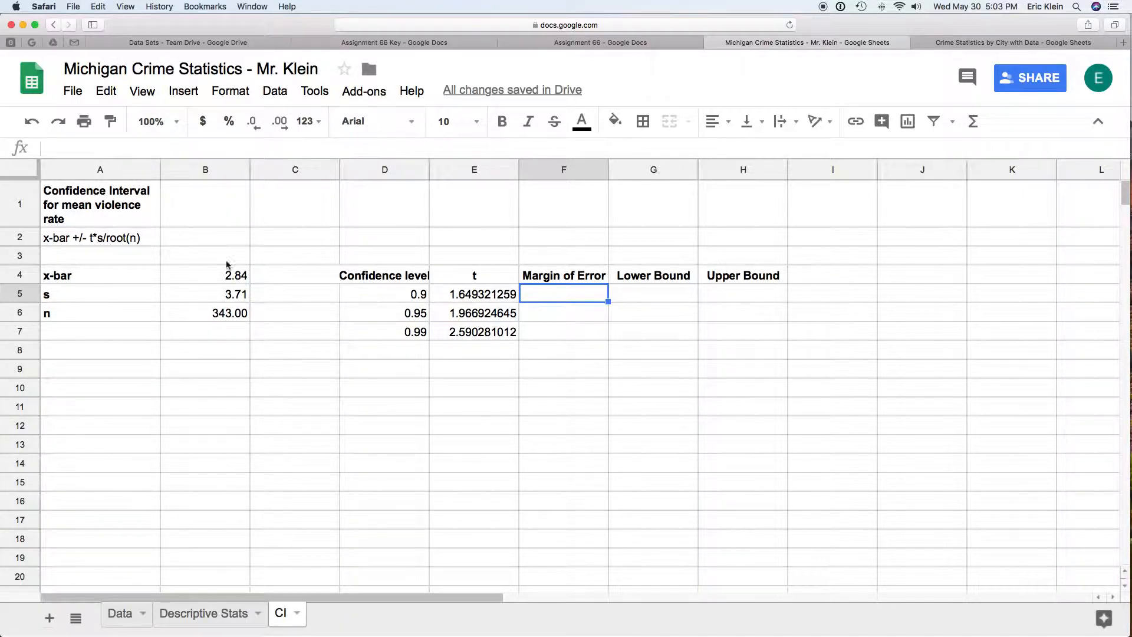
text(=)
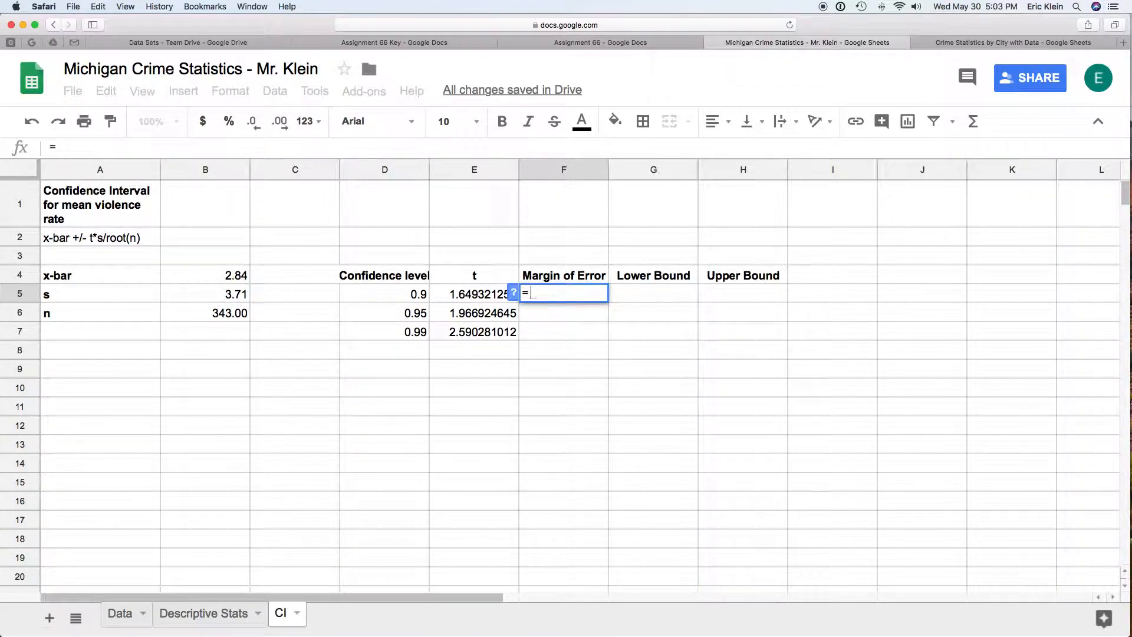
click(479, 300)
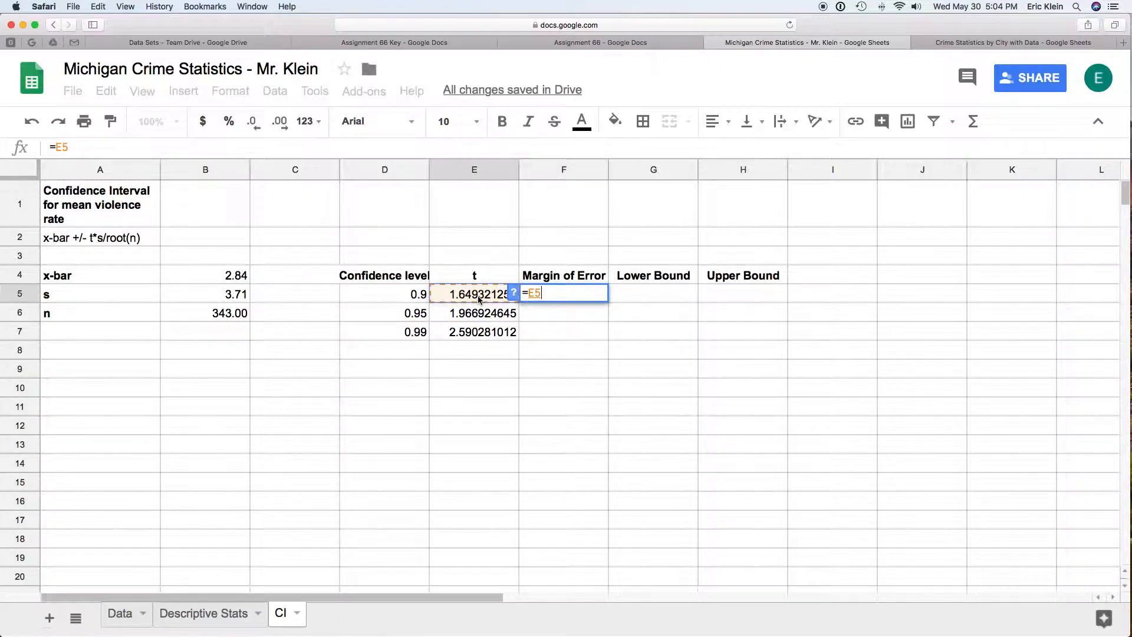
text(*)
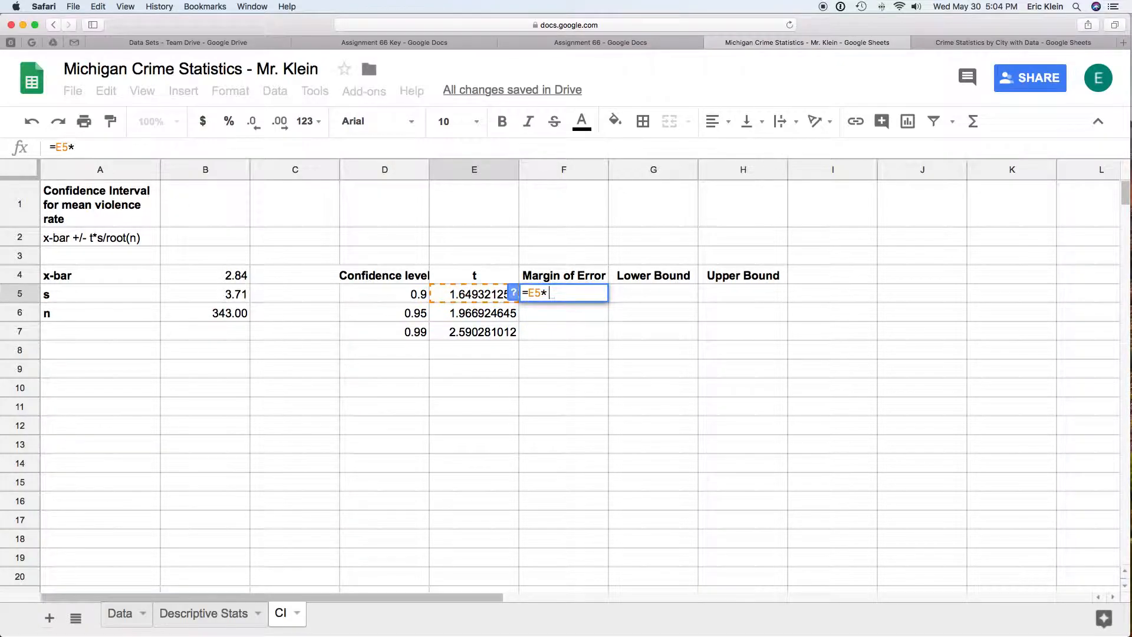
click(219, 299)
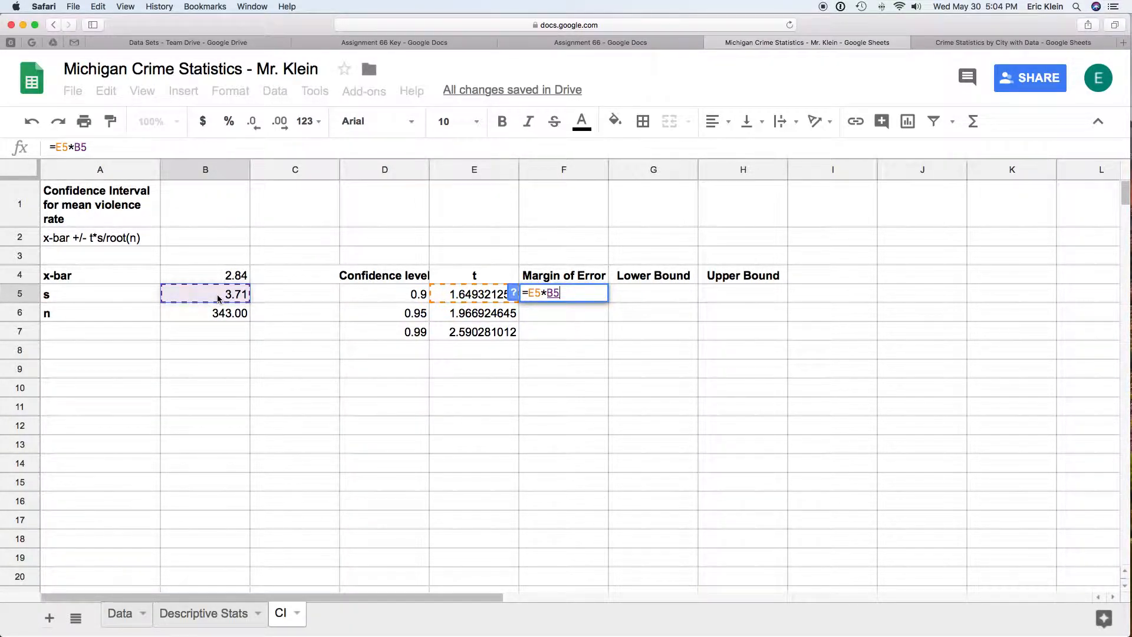
text(/sqrt)
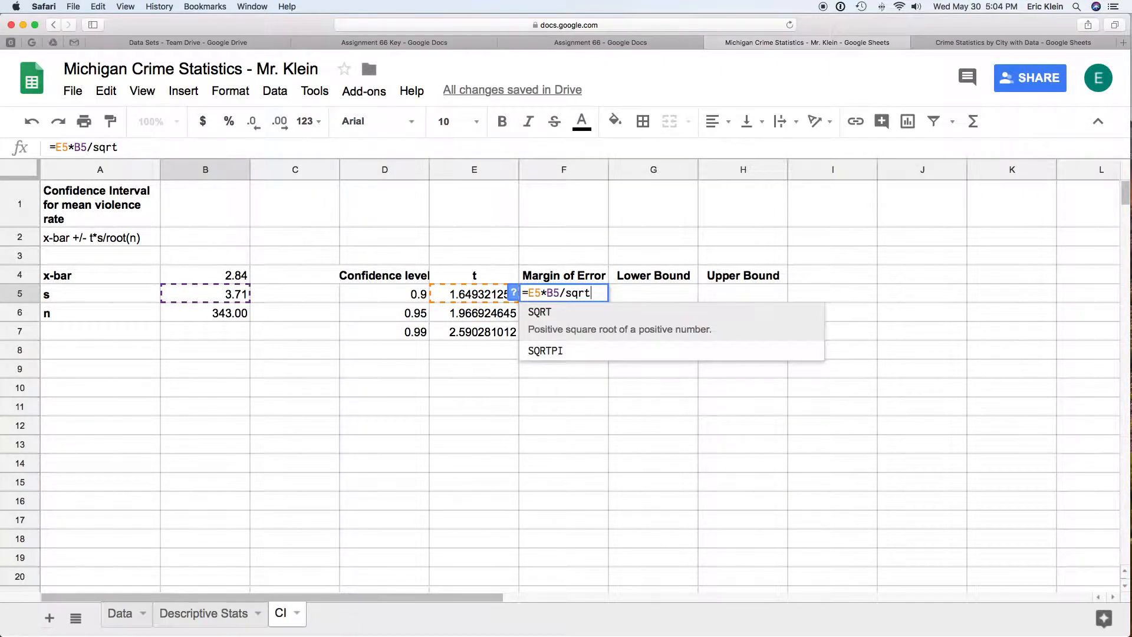
text(()
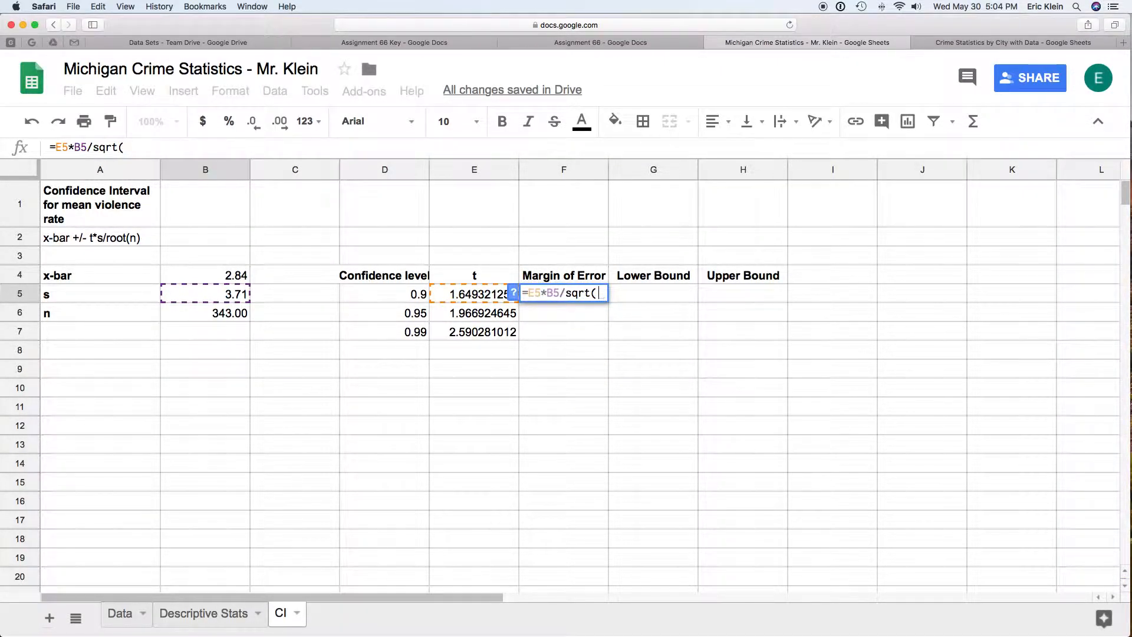
click(187, 314)
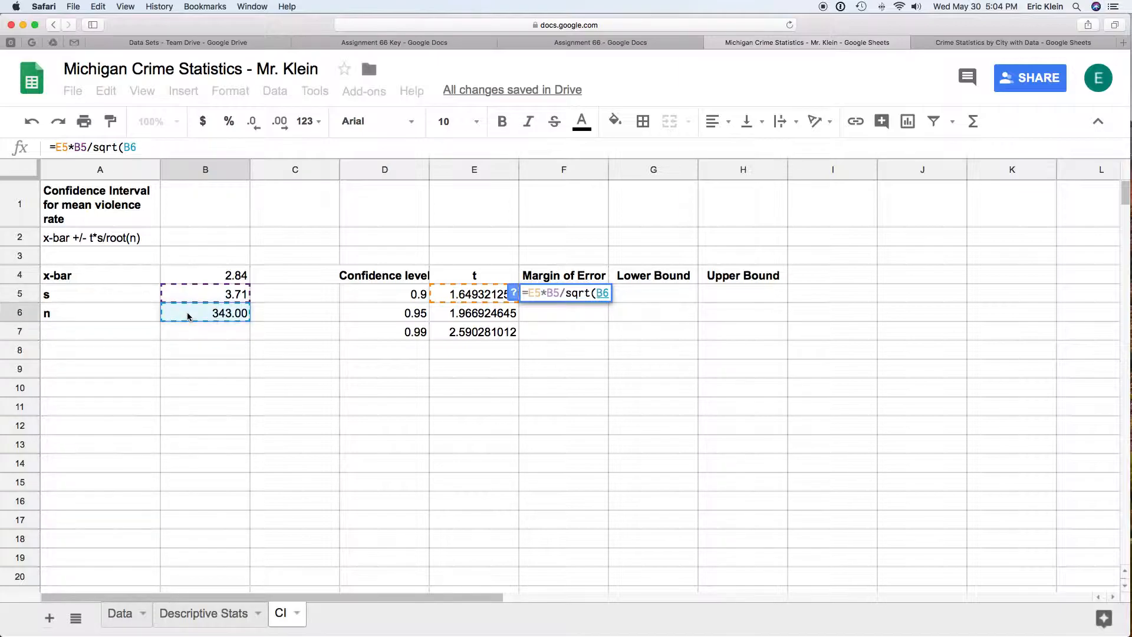
text())
key(Return)
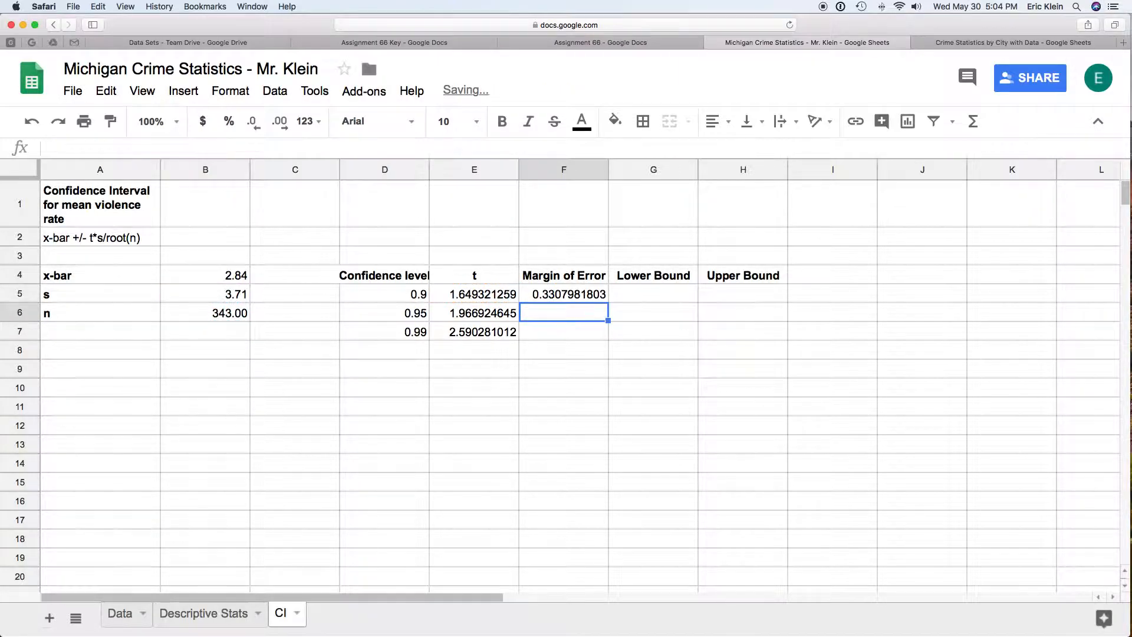
- Make the references to s and n in the F5 formula absolute, giving =E5*$B$5/sqrt($B$6)
click(567, 297)
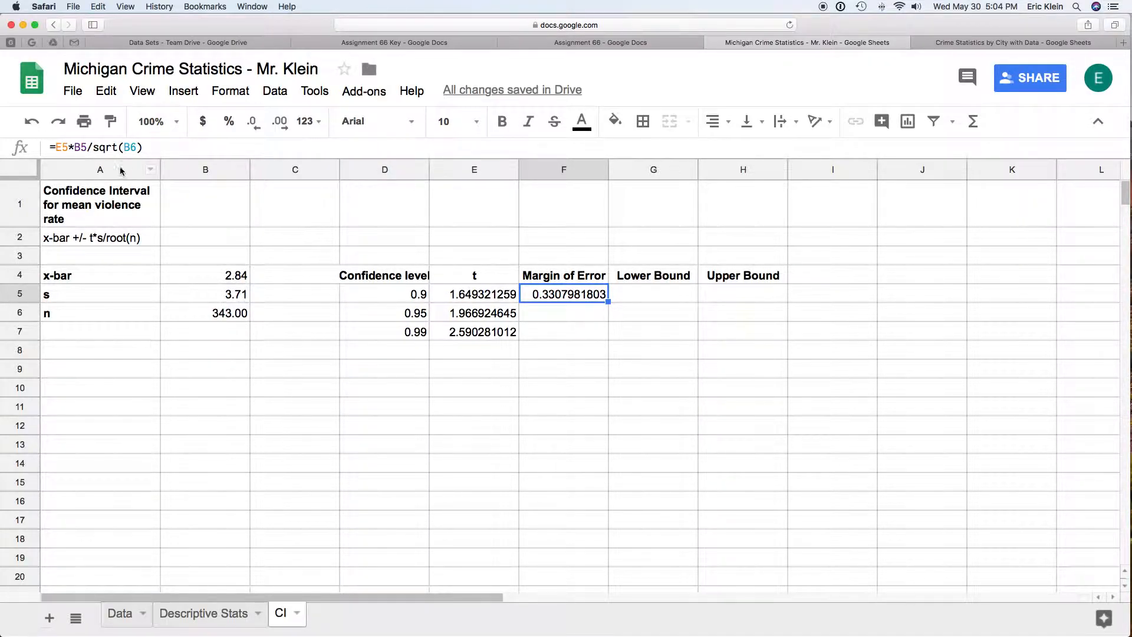
click(76, 147)
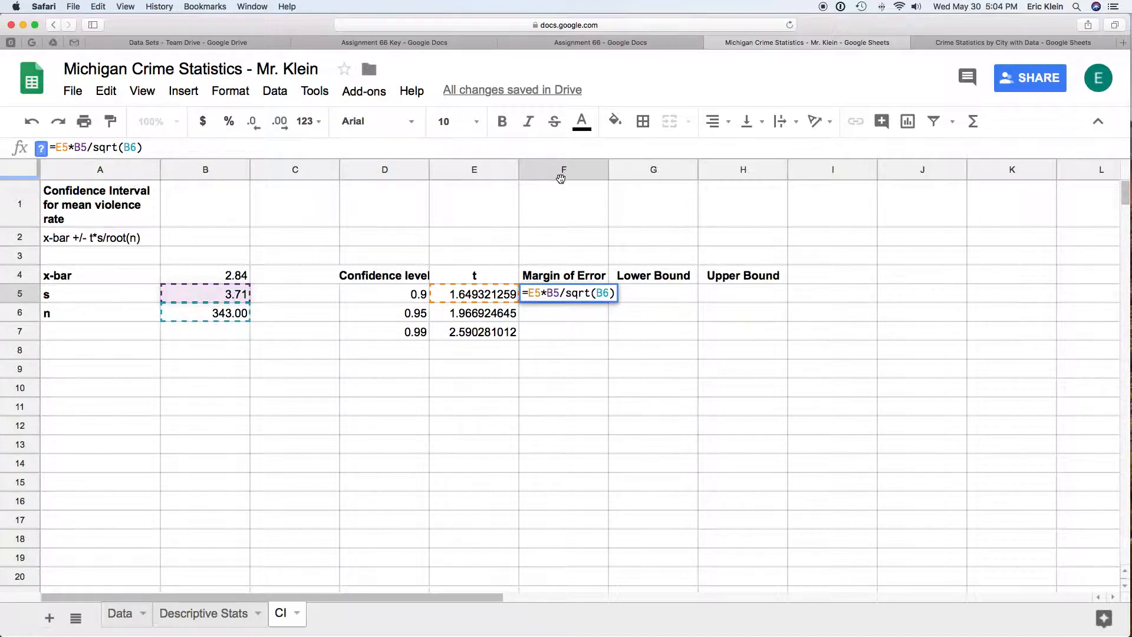
text($)
click(86, 147)
text($)
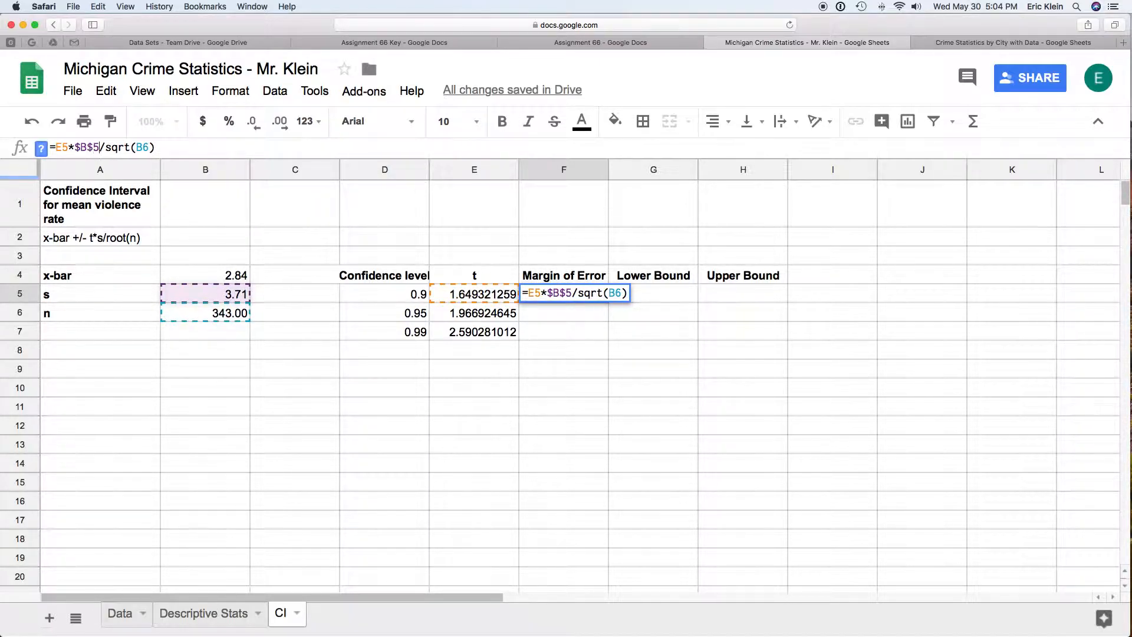
click(137, 147)
text($B$)
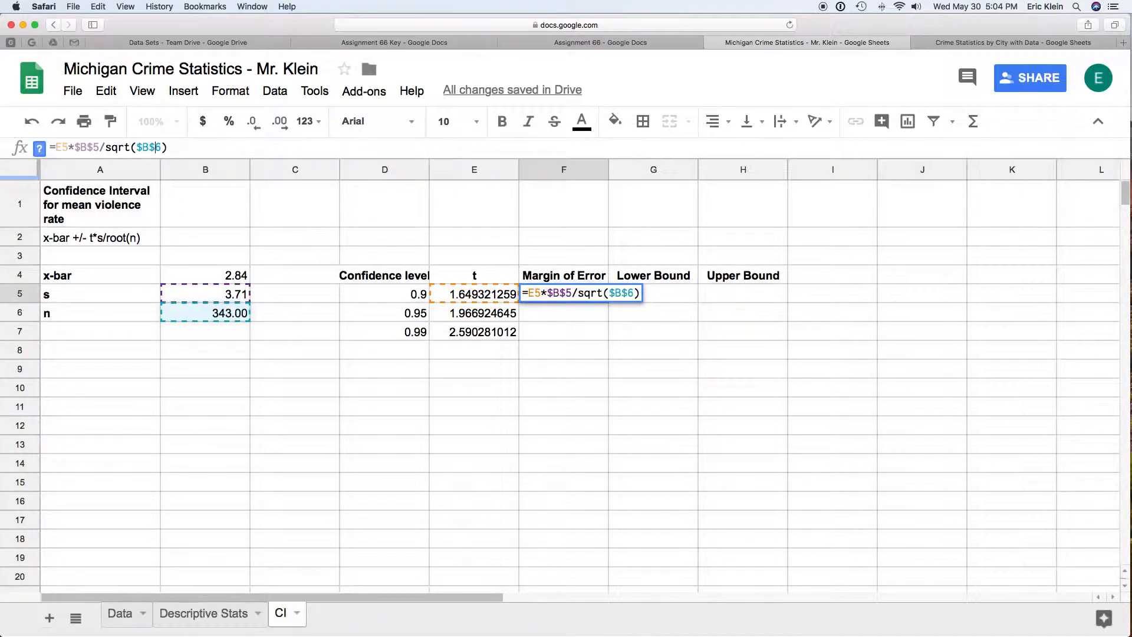
key(Return)
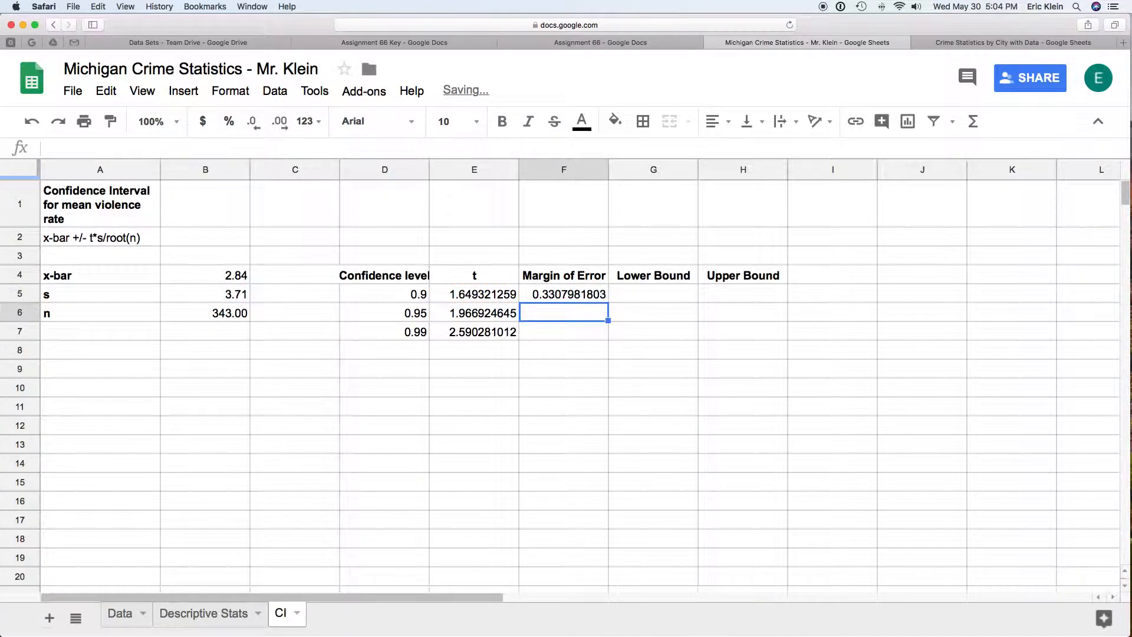
- Copy the margin of error formula from F5 into F6 and F7, and check the cell references in all three formulas
click(563, 295)
key(cmd+c)
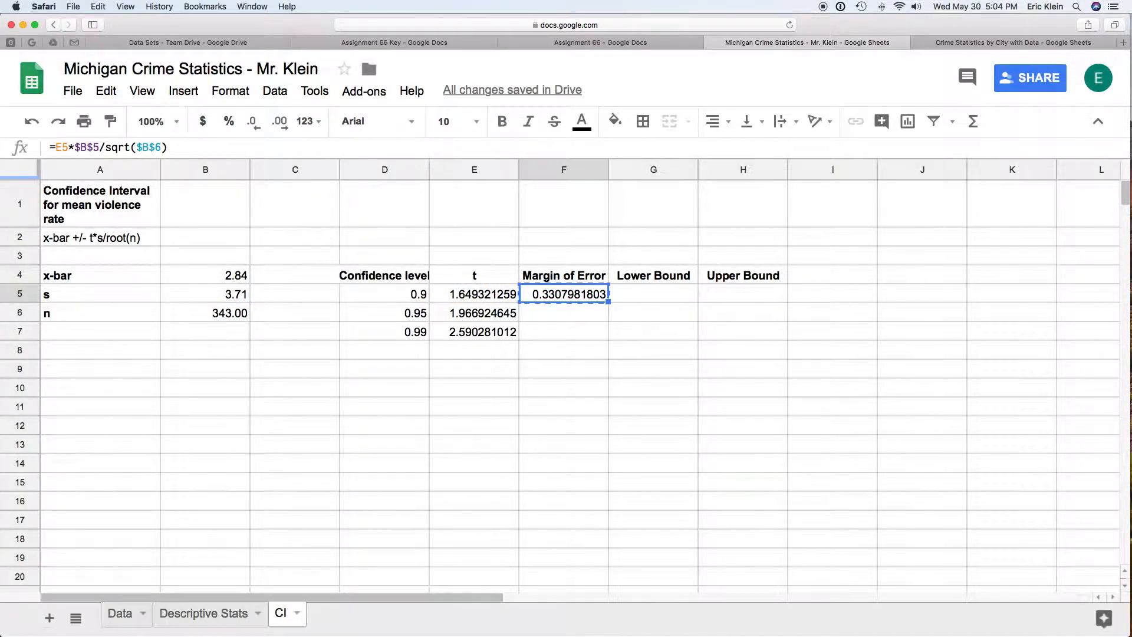
key(Down)
key(shift+Down)
key(cmd+v)
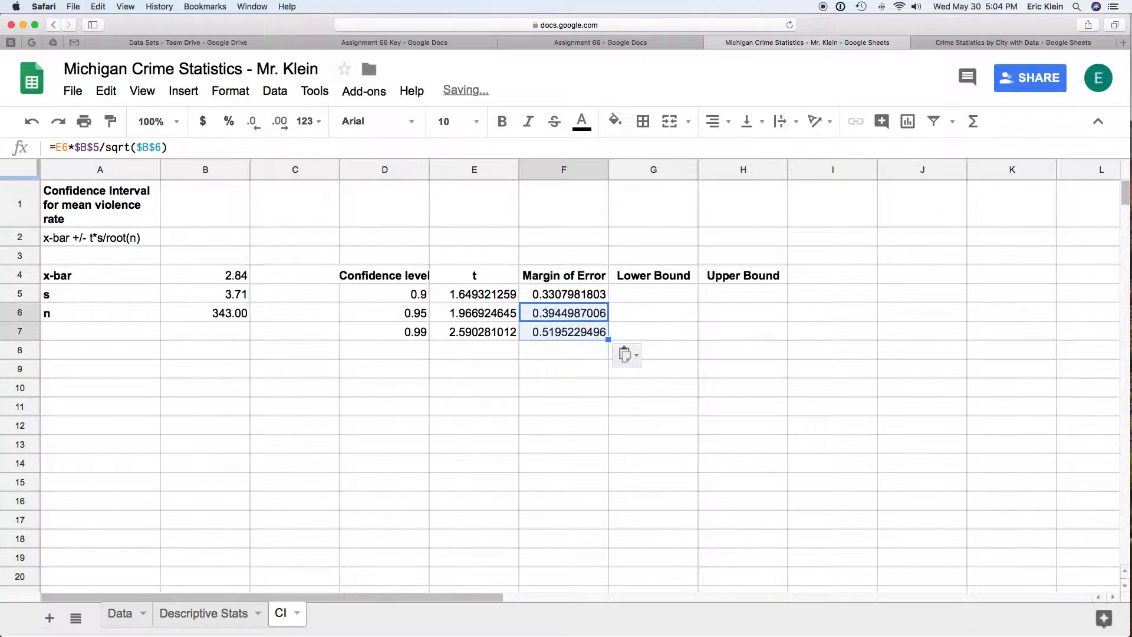
click(591, 300)
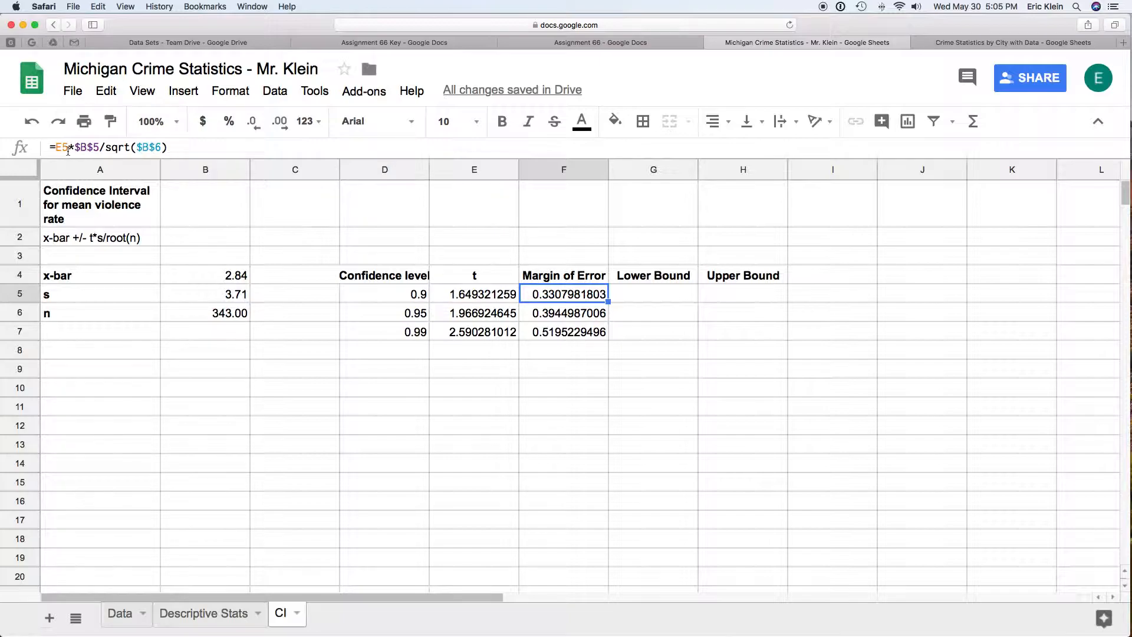
key(Down)
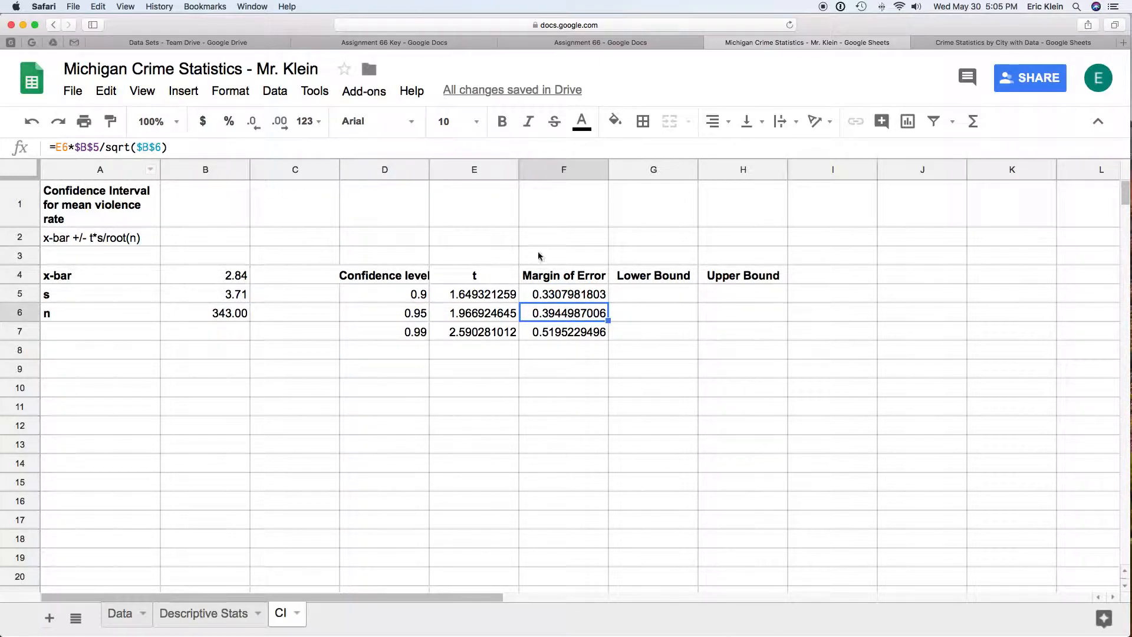
click(548, 335)
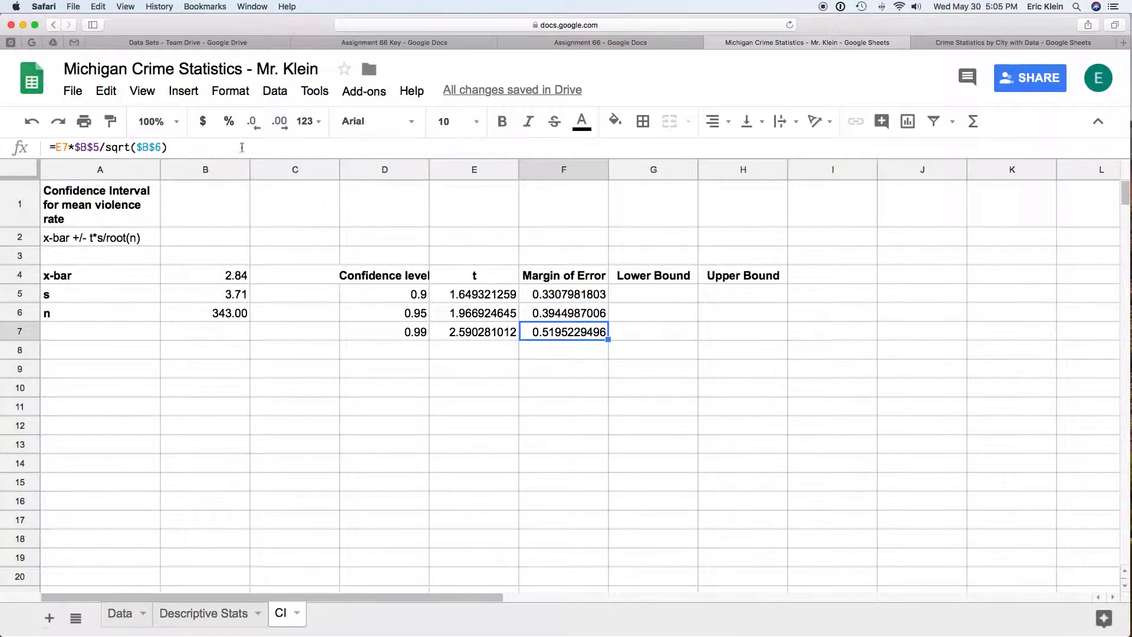
- Calculate the lower bound for the 0.9 confidence level in G5 with =B4-F5
click(671, 293)
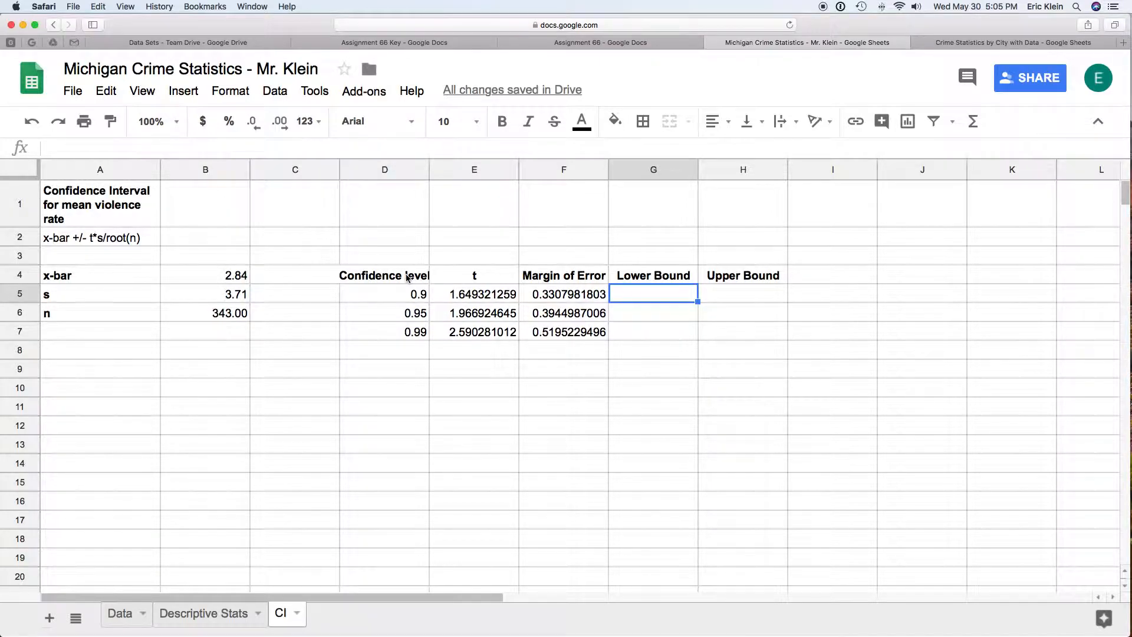
text(=)
click(202, 280)
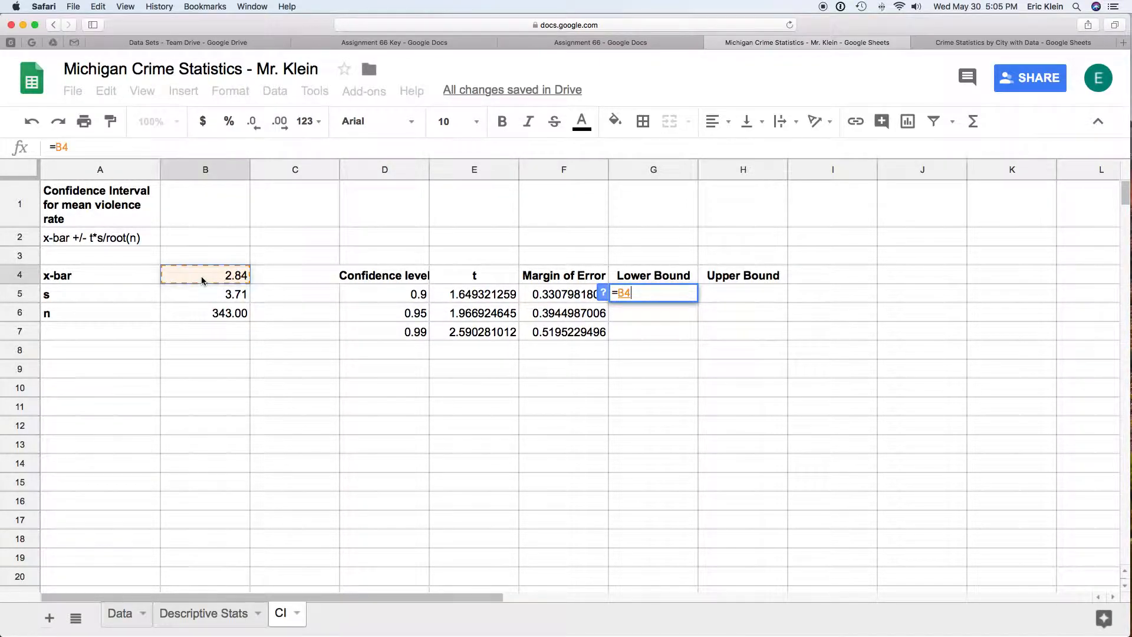
text(-)
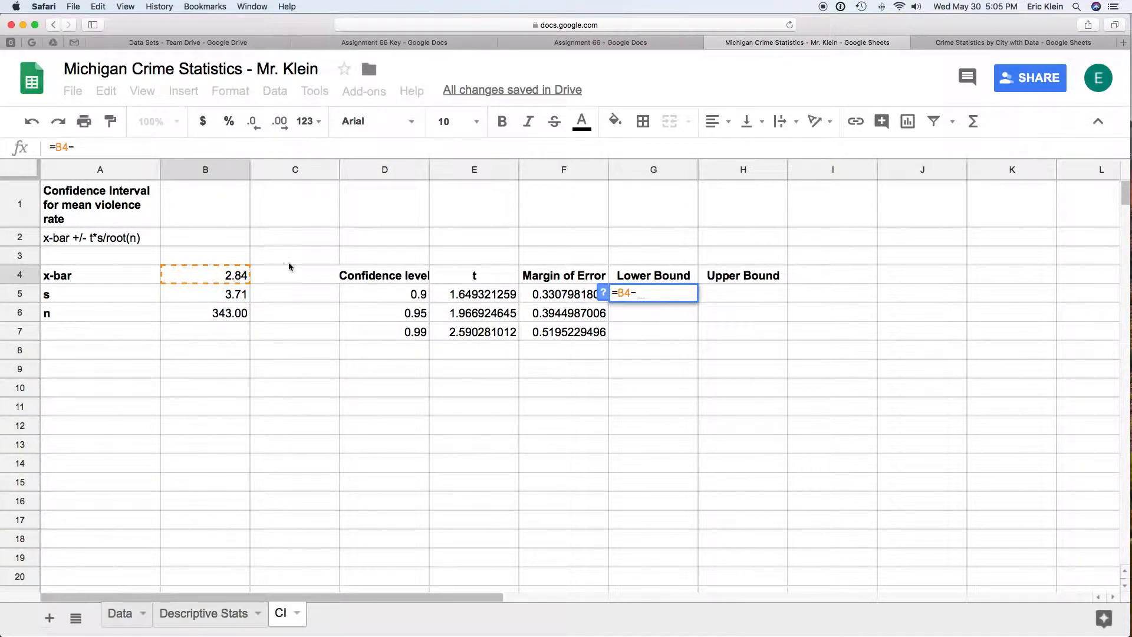
click(553, 296)
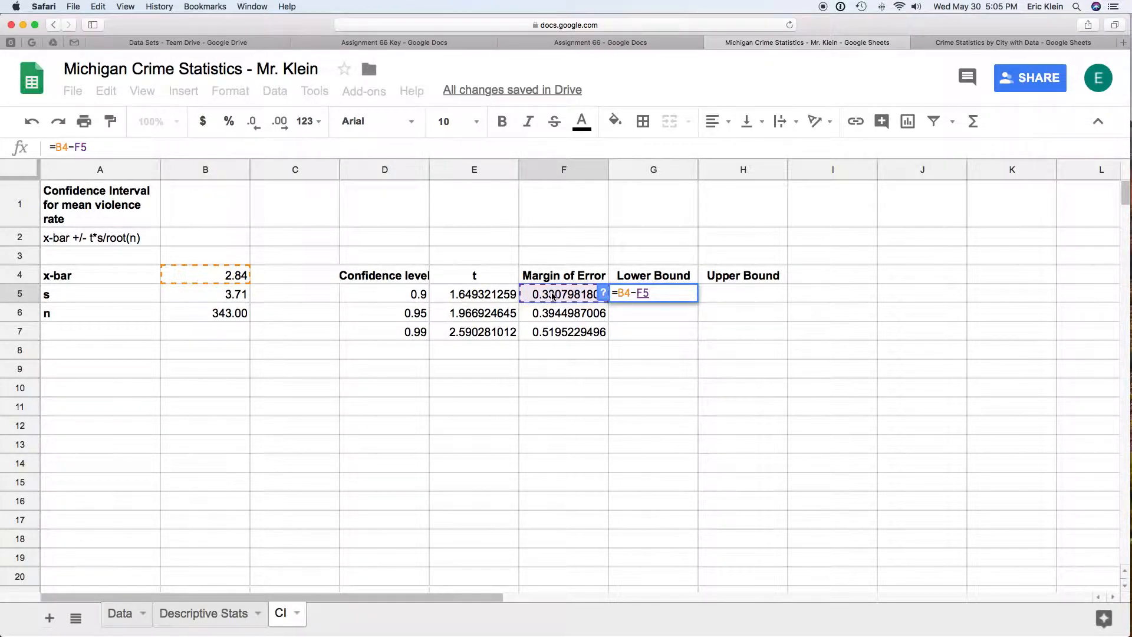
key(Return)
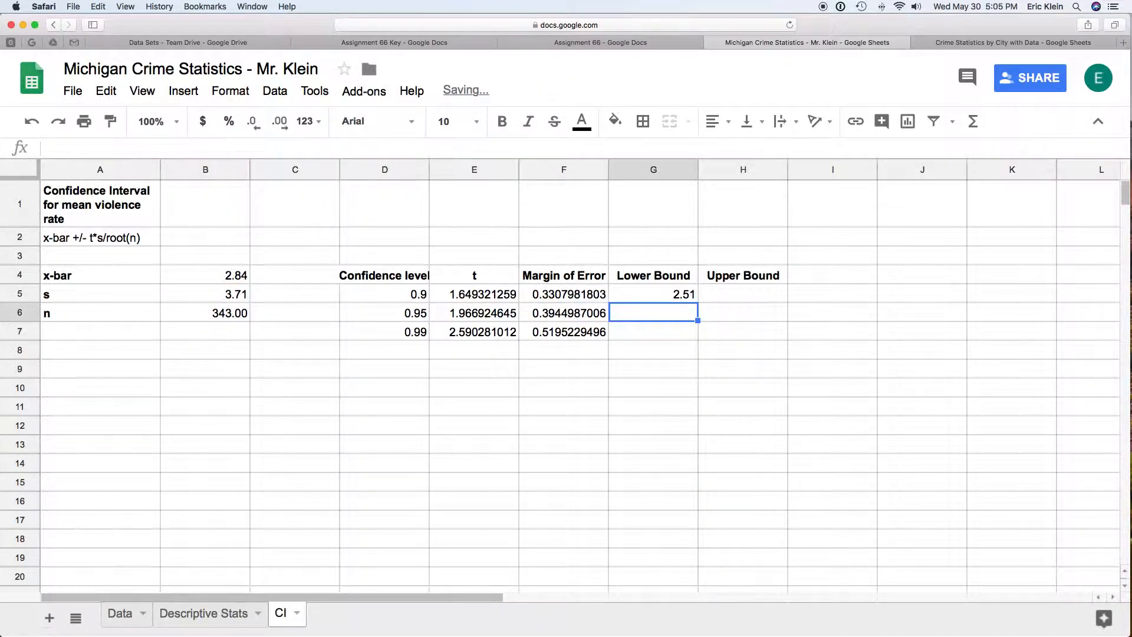
- Calculate the upper bound for the 0.9 confidence level in H5 with =B4+F5
click(724, 296)
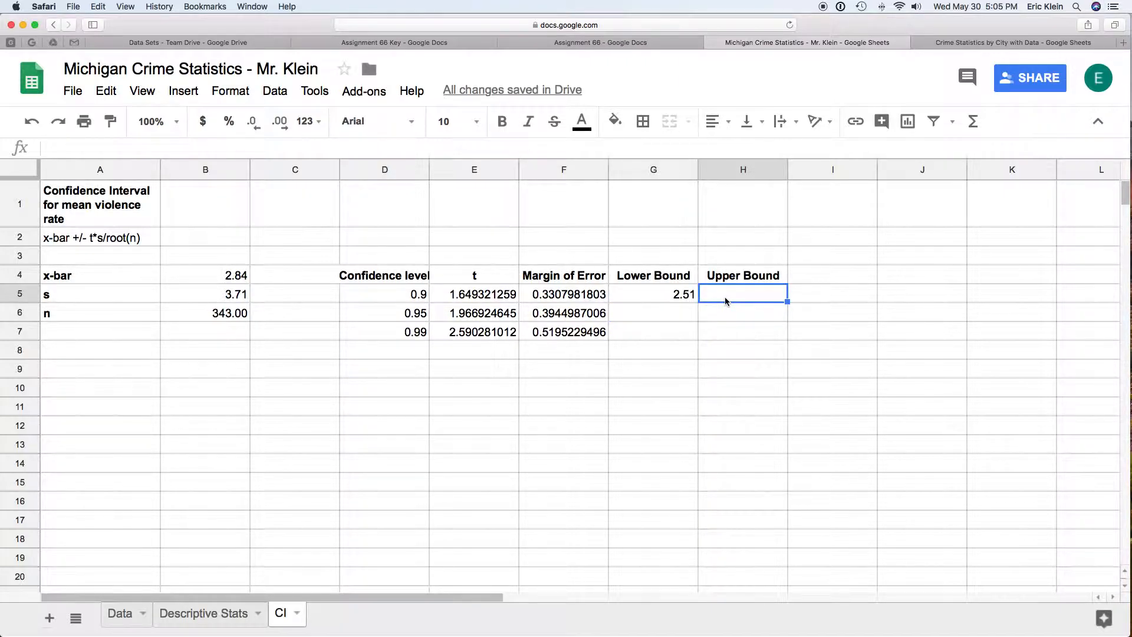
text(=)
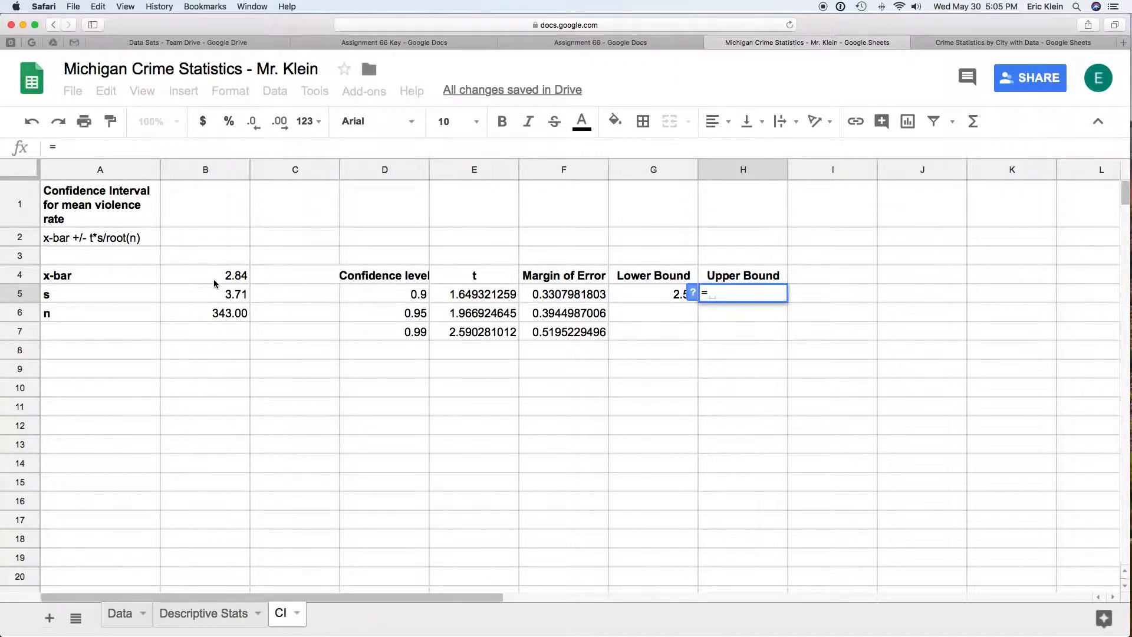
click(241, 280)
text(+)
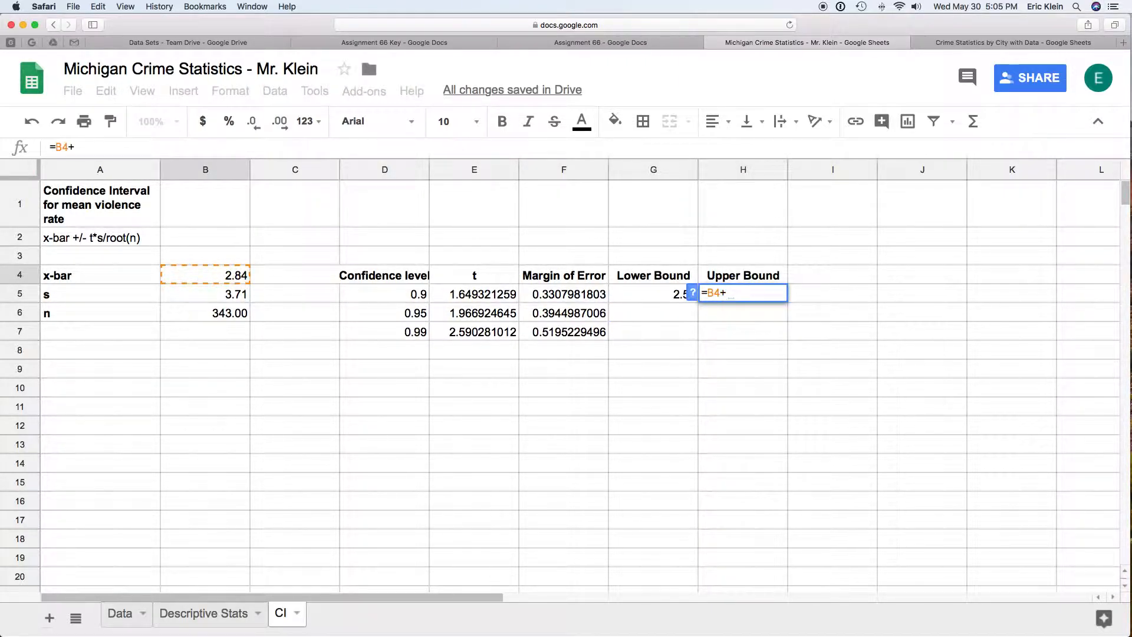
click(554, 293)
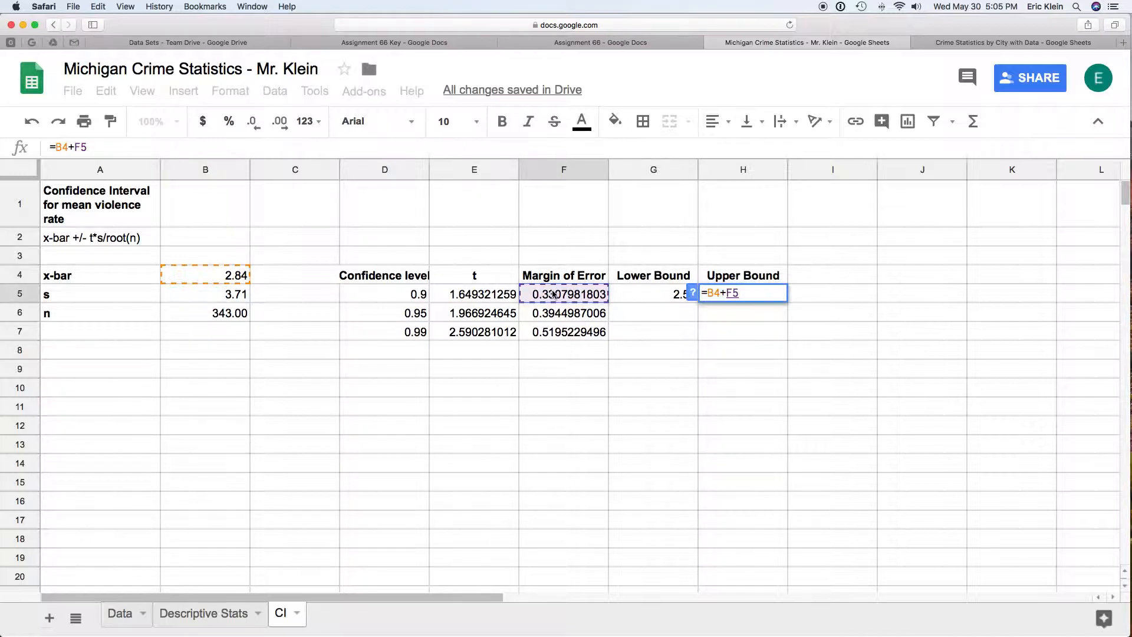
key(Return)
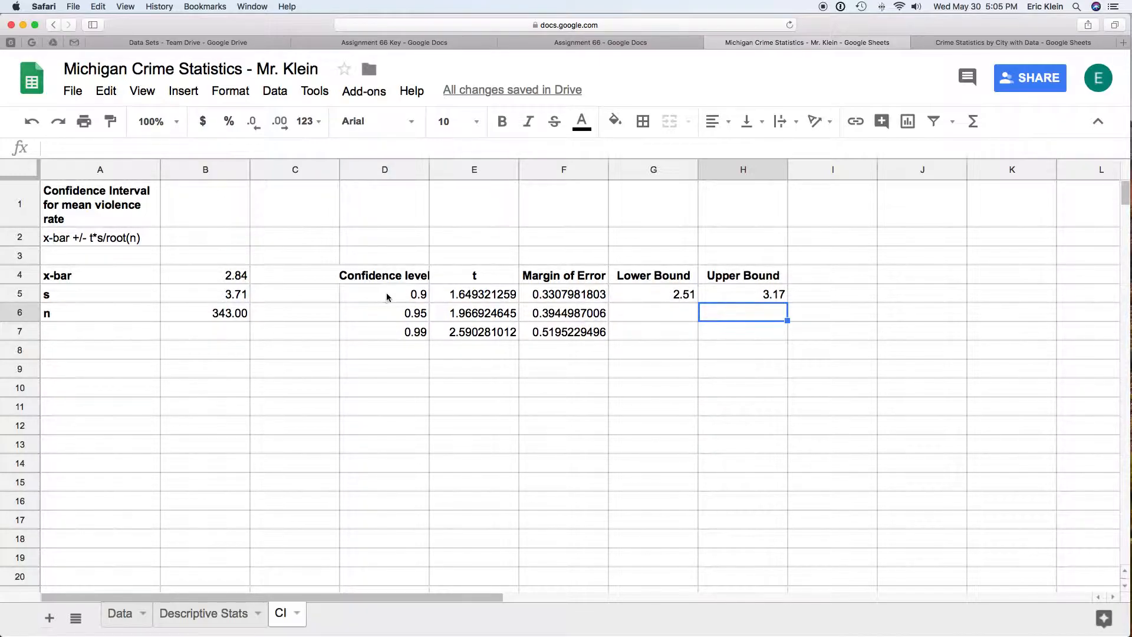
- Make the x-bar reference in the G5 lower bound formula absolute, giving =$B$4-F5
click(678, 293)
click(724, 291)
click(679, 295)
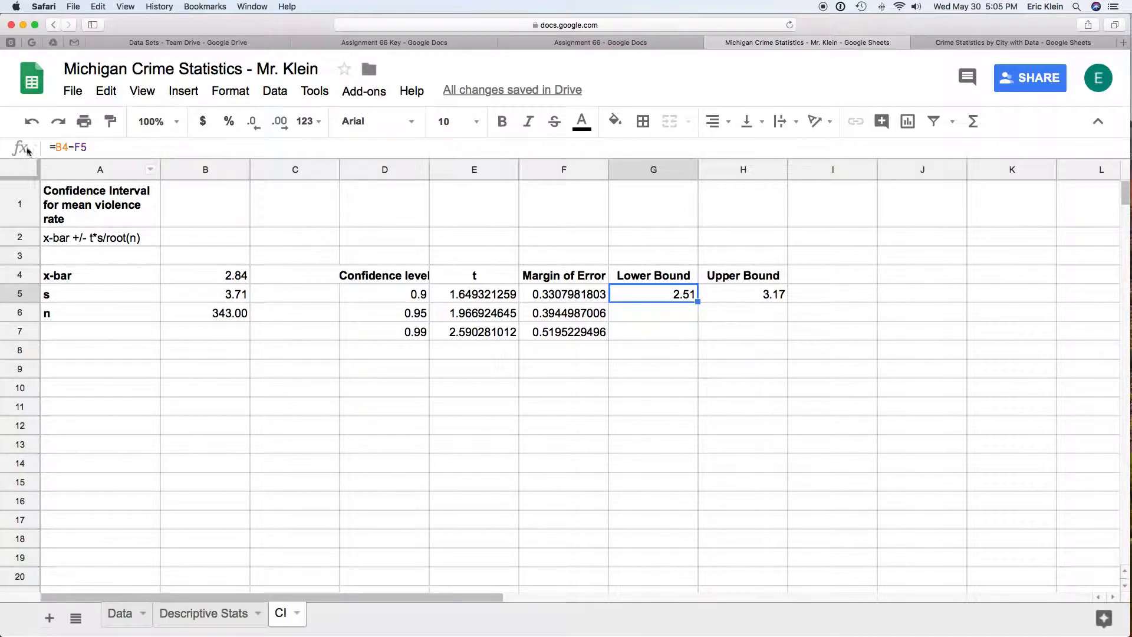
click(55, 146)
text($B$)
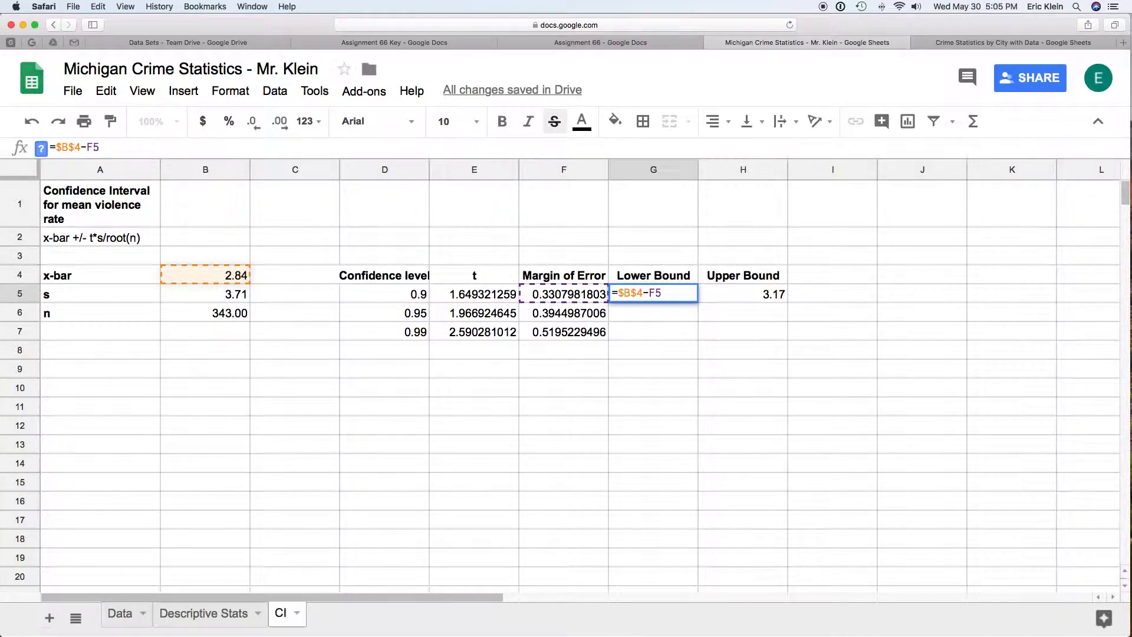
key(Return)
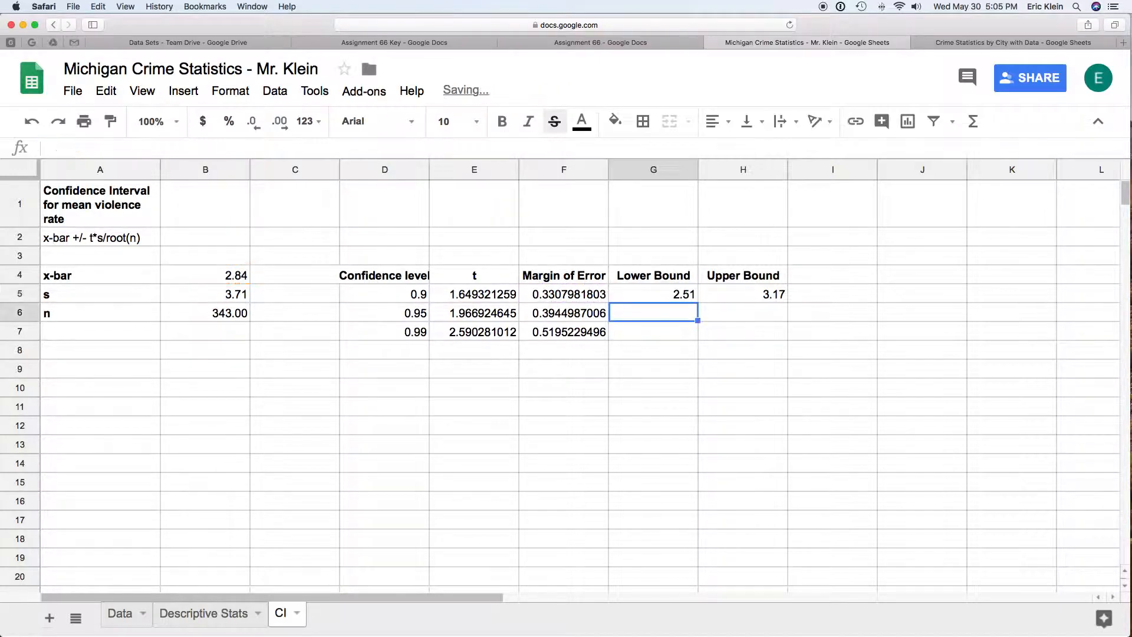
- Make the x-bar reference in the H5 upper bound formula absolute, giving =$B$4+F5
click(744, 296)
click(56, 149)
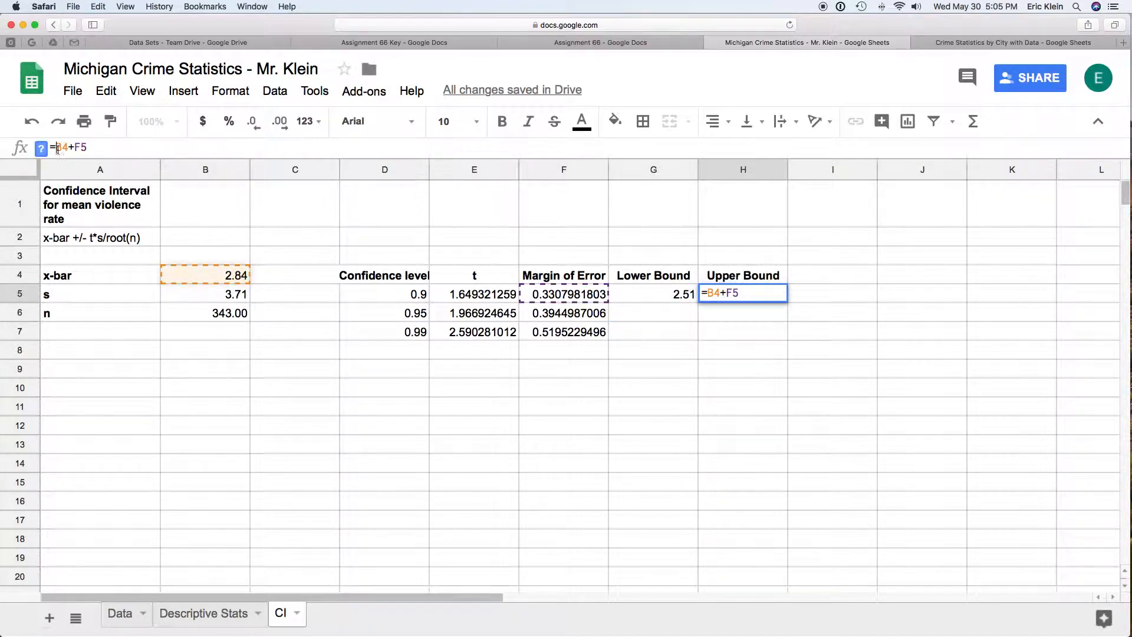
text($)
key(Right)
text($)
key(Return)
- Copy the lower and upper bound formulas from G5:H5 into G6:H7, and review the interval for the 0.99 confidence level
drag(730, 295, 715, 337)
key(ctrl+c)
key(ctrl+v)
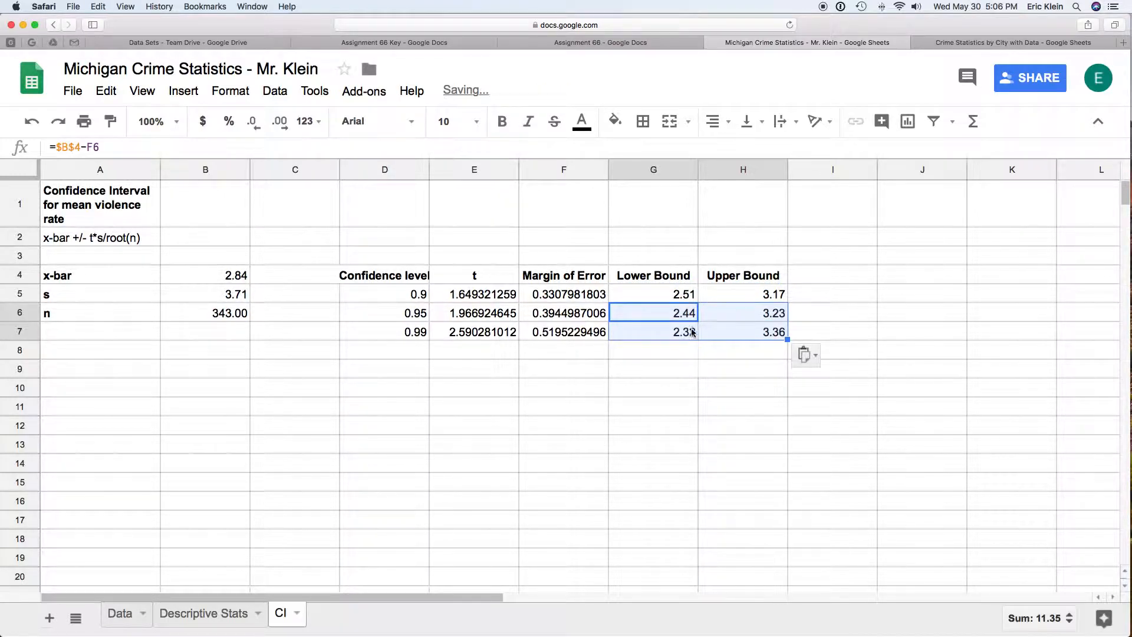
click(677, 351)
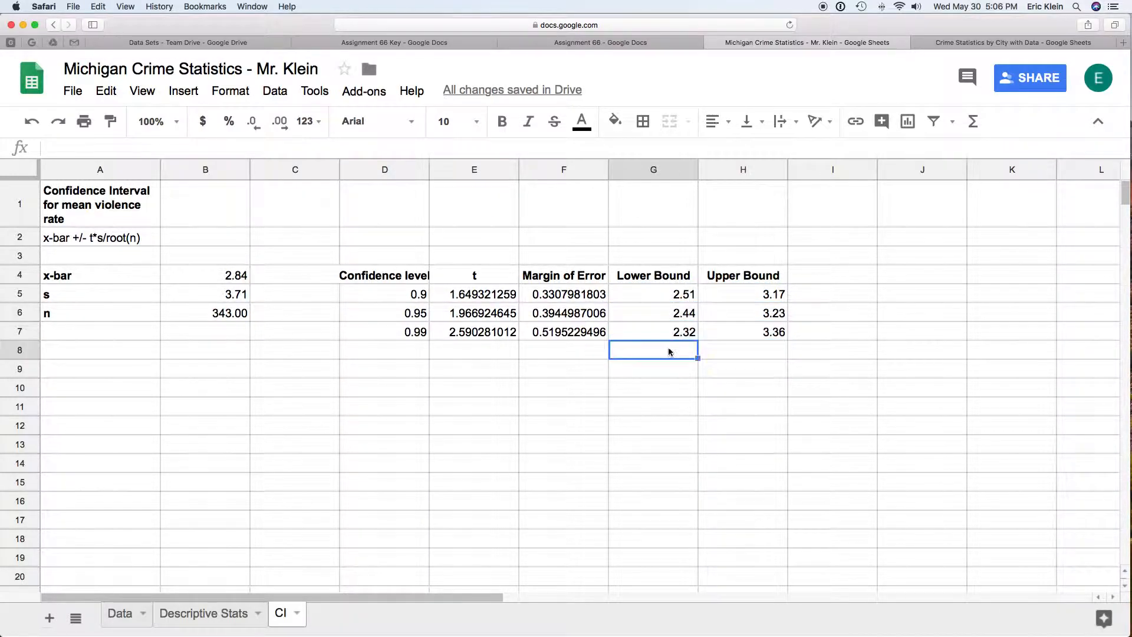
drag(657, 334, 747, 339)
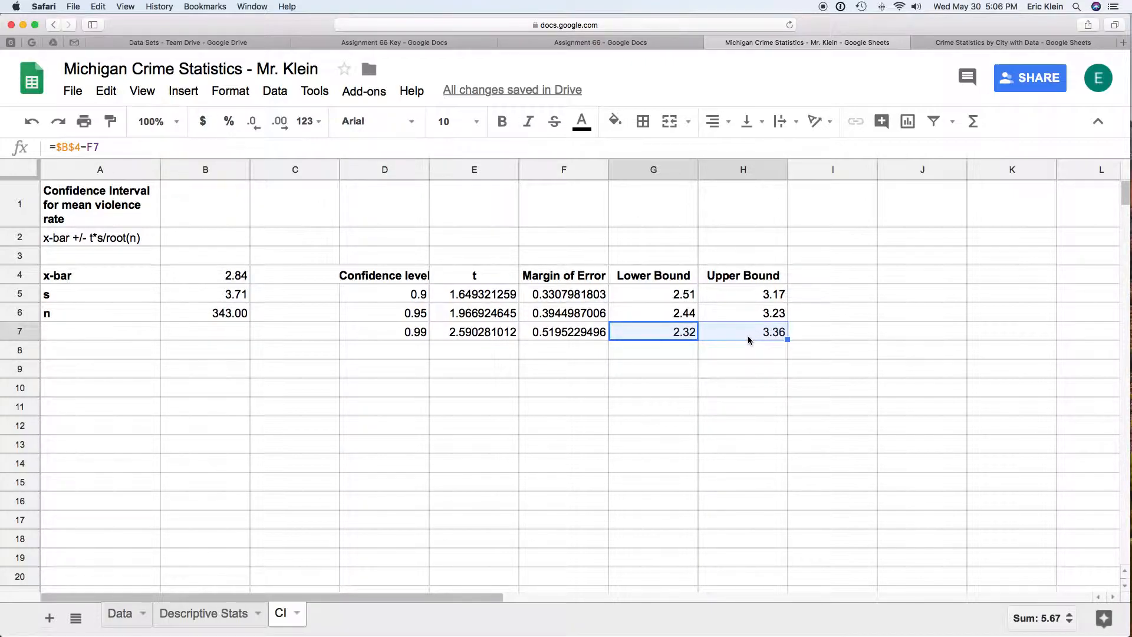
click(400, 334)
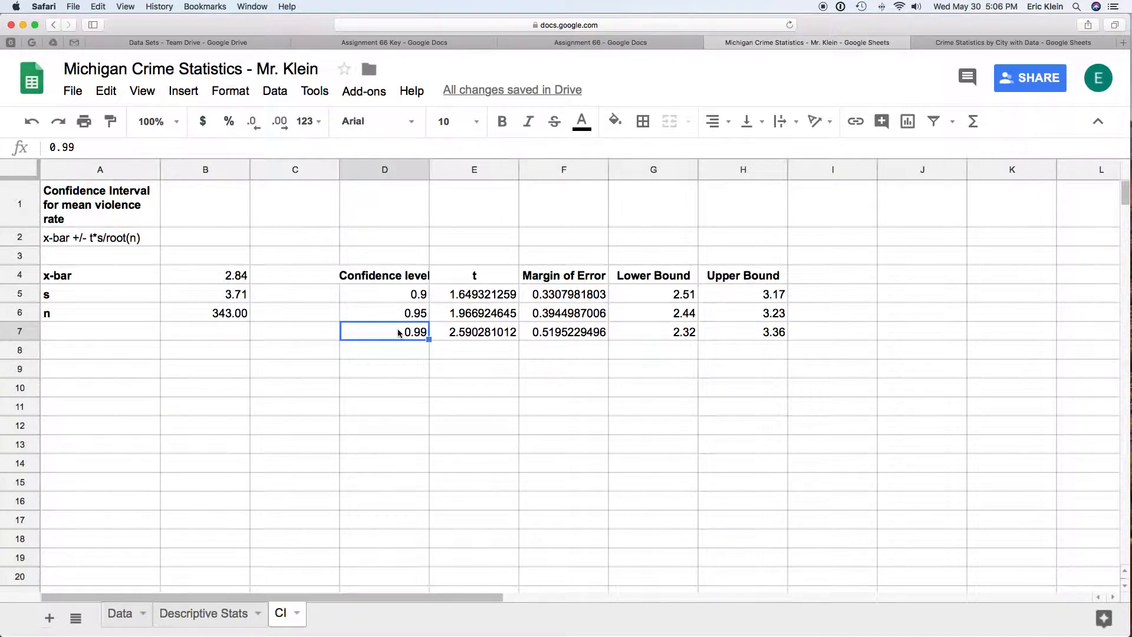
drag(666, 332, 728, 338)
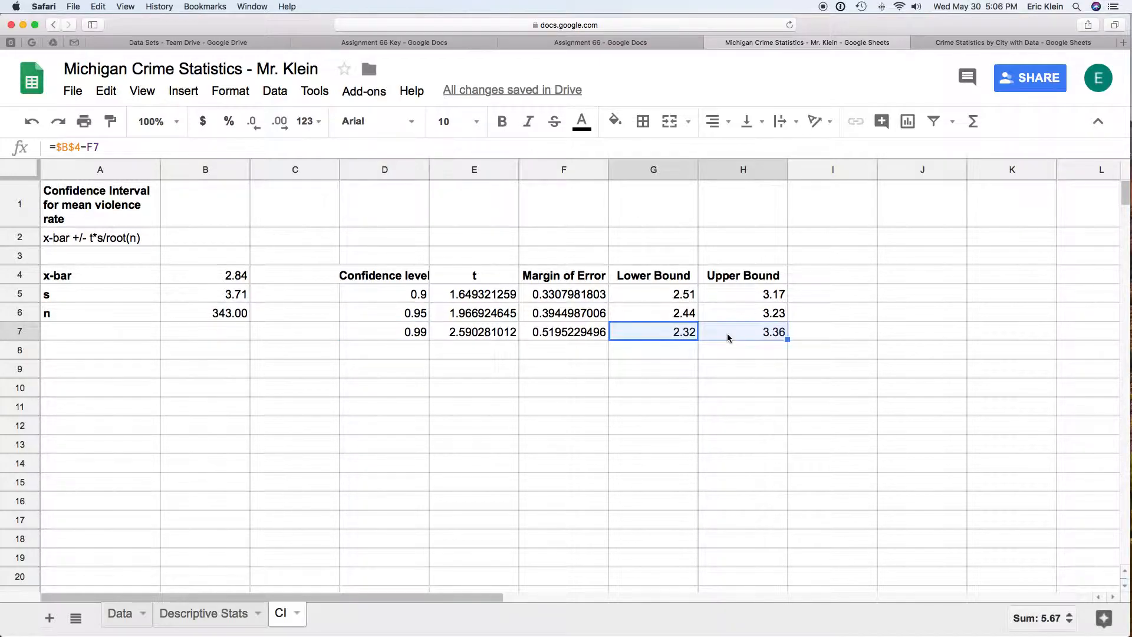